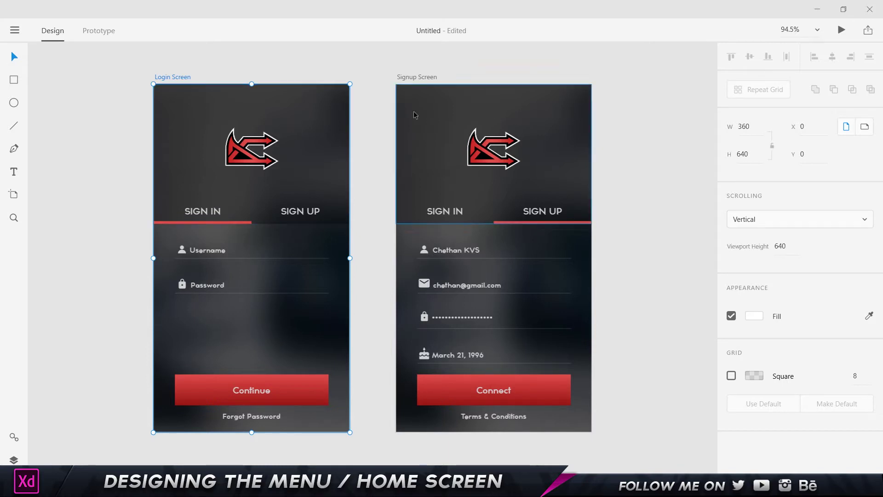
- Duplicate the Login Screen artboard and rename the copy 'Menu Screen'
click(263, 46)
click(178, 76)
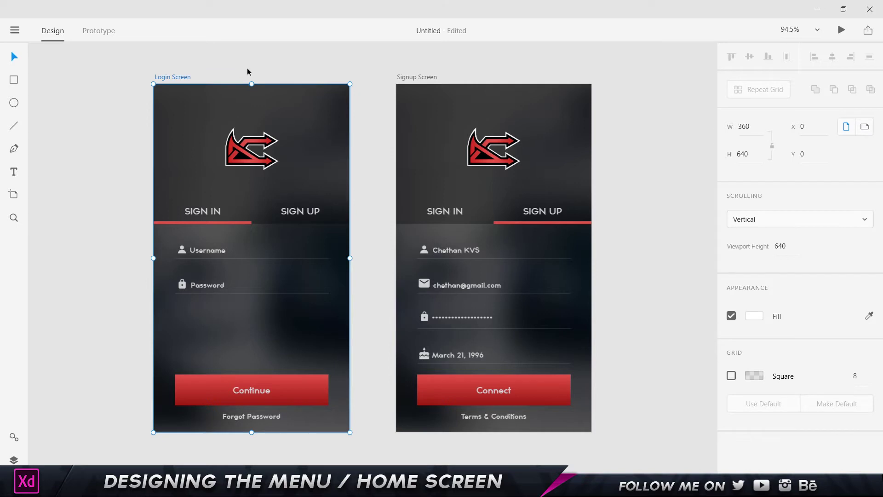
key(ctrl+d)
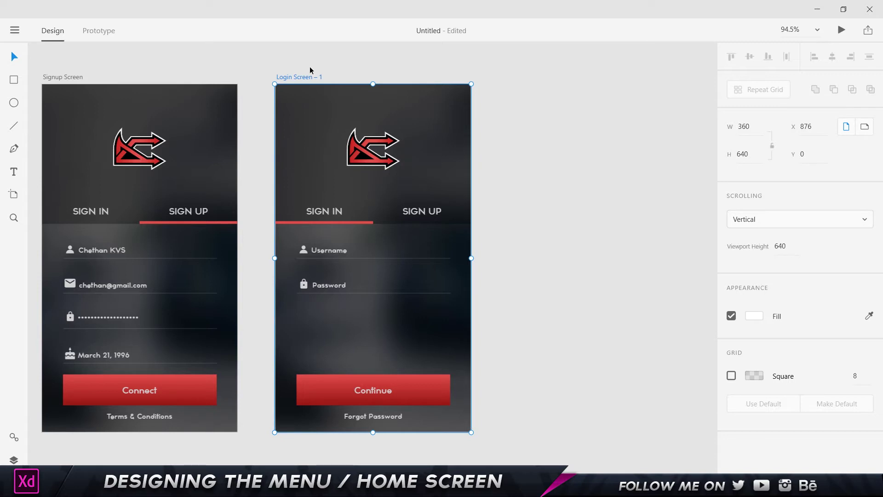
click(436, 81)
double_click(298, 78)
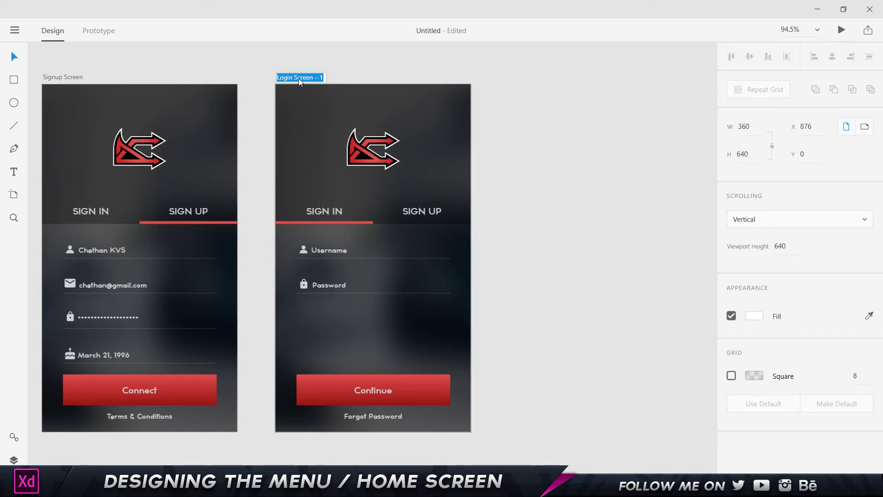
text(Menu Scree)
key(Return)
click(533, 162)
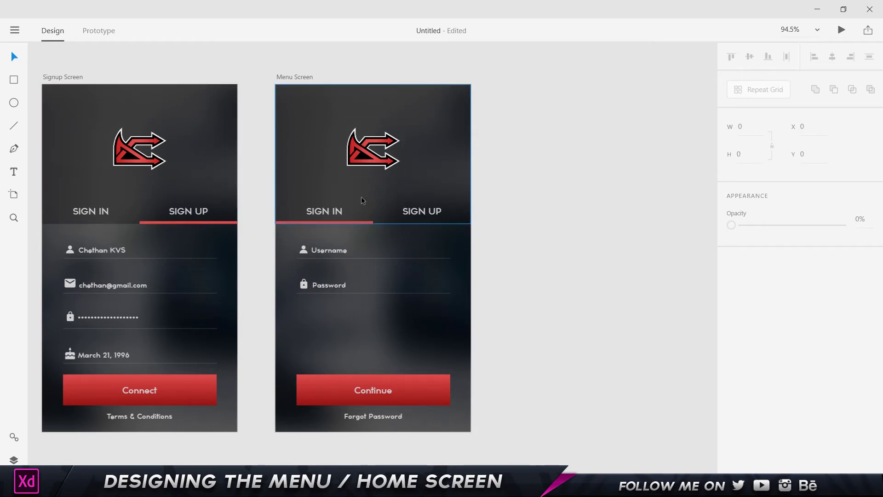
- Delete the logo and change the SIGN IN and SIGN UP tab labels to VIDEOS and PLAYLISTS
click(396, 165)
key(Delete)
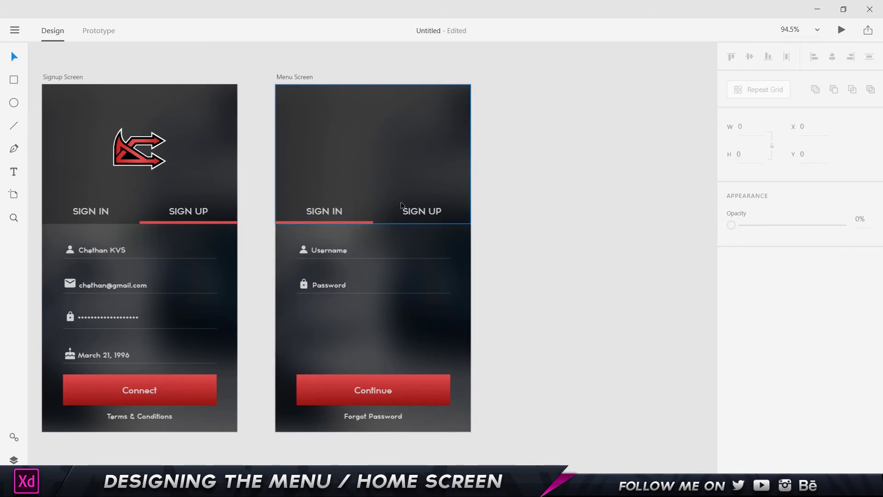
double_click(330, 213)
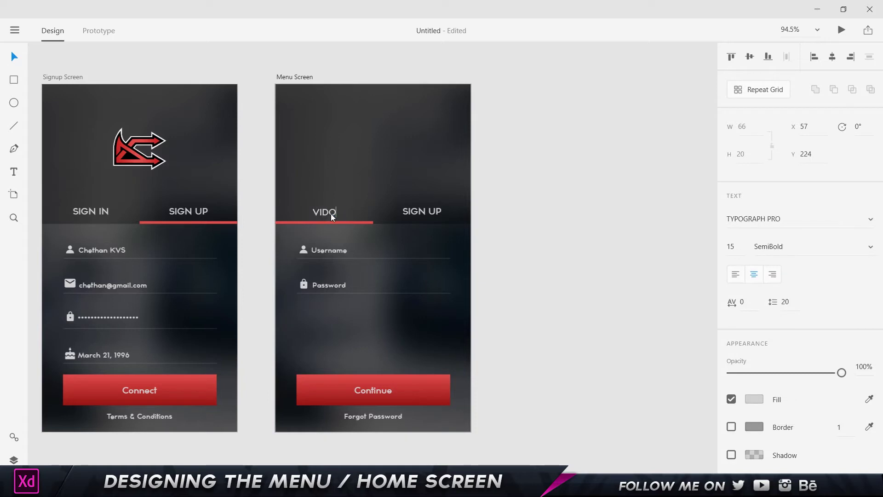
text(VIDEOS)
click(422, 216)
text(PLAYLISTS)
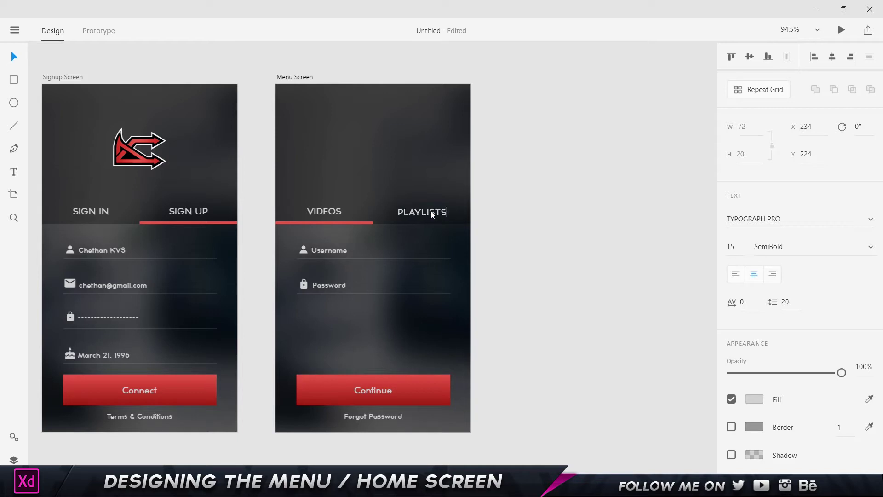
key(Escape)
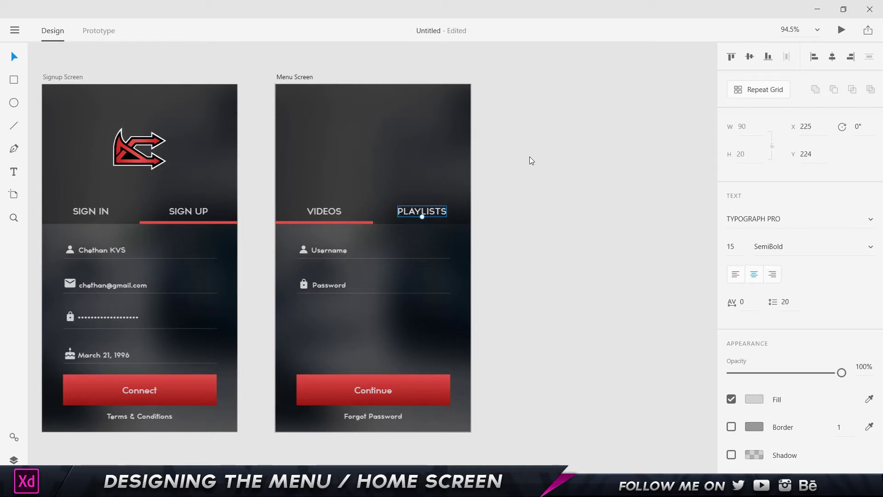
- Shorten the dark header rectangle to about 150 px tall
click(367, 224)
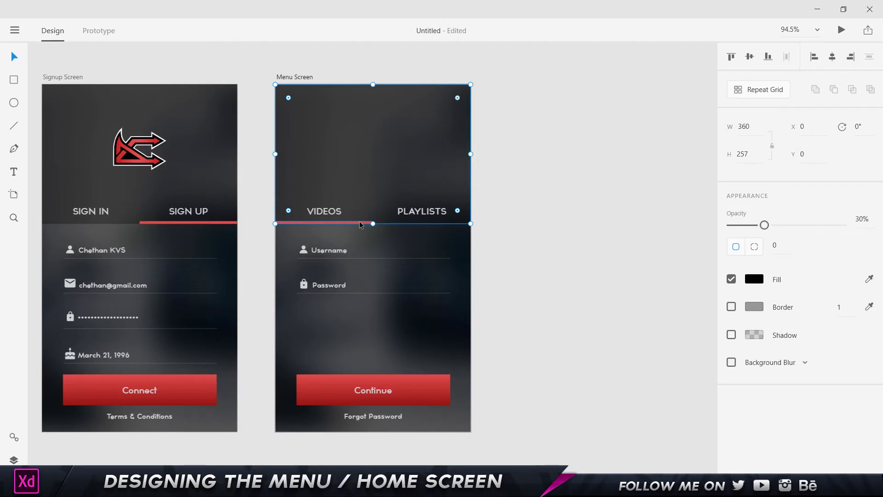
drag(373, 224, 376, 176)
click(512, 149)
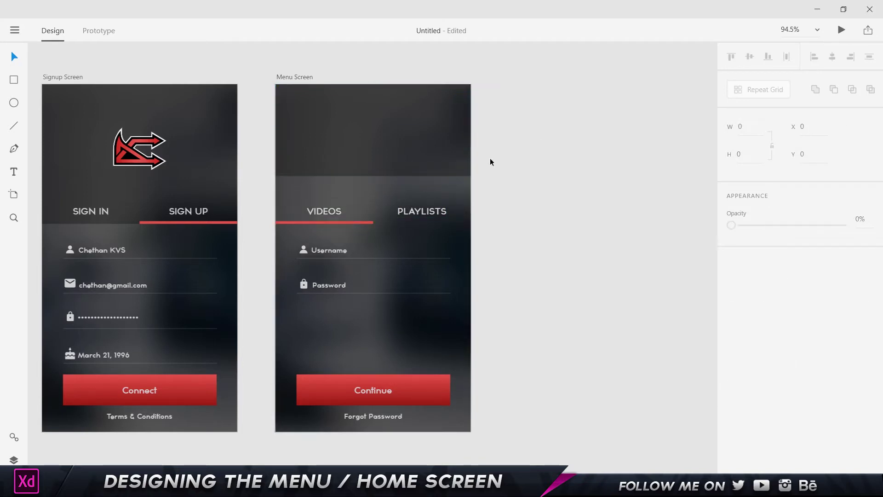
- Move the VIDEOS and PLAYLISTS labels and red underline up to the header's bottom edge
click(325, 224)
shift+click(327, 215)
shift+click(407, 216)
key(shift+Up)
key(shift+Up)
key(shift+Up)
key(shift+Up)
key(shift+Up)
key(shift+Up)
key(shift+Up)
key(shift+Up)
key(shift+Up)
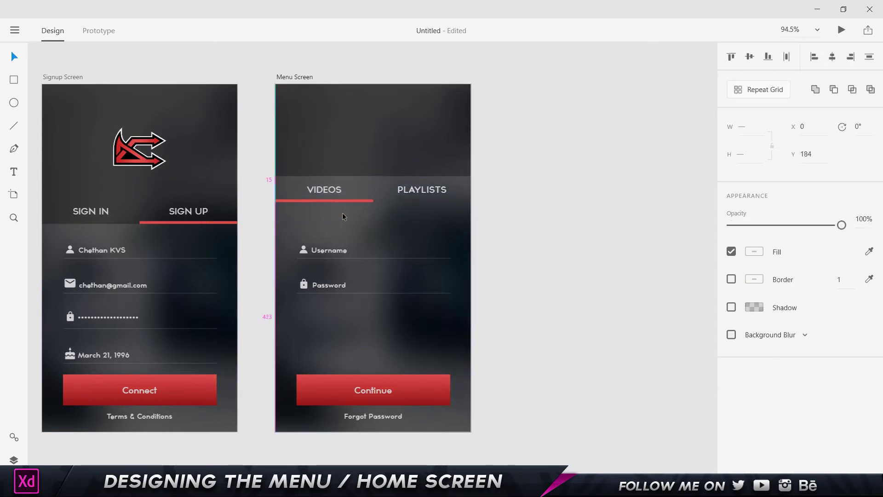
key(Down)
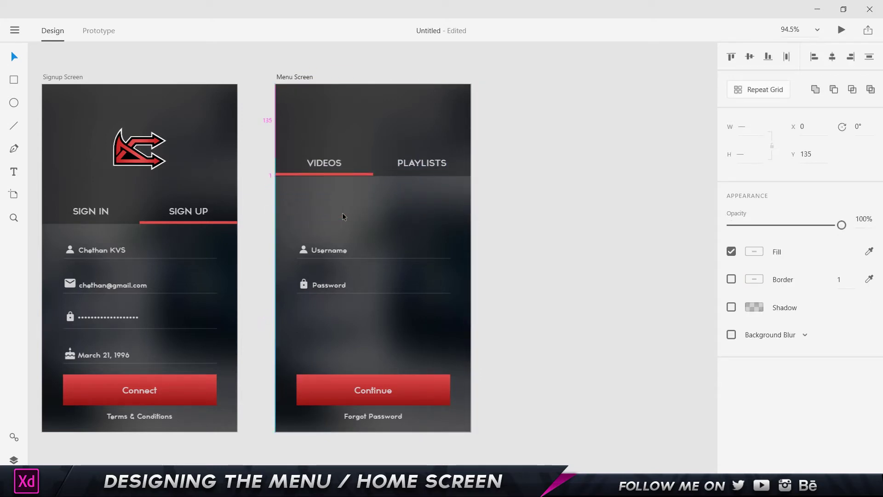
scroll(322, 174, up, 5)
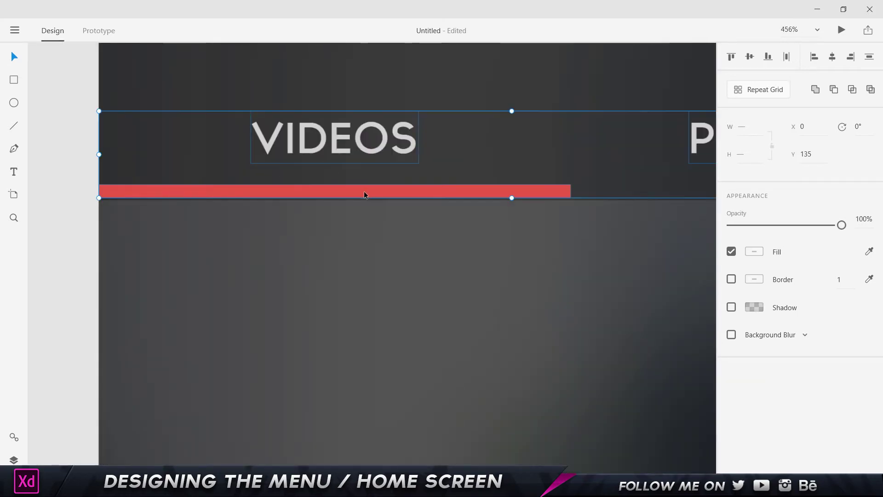
mouse_move(362, 194)
mouse_down()
mouse_move(362, 201)
mouse_move(364, 193)
mouse_up()
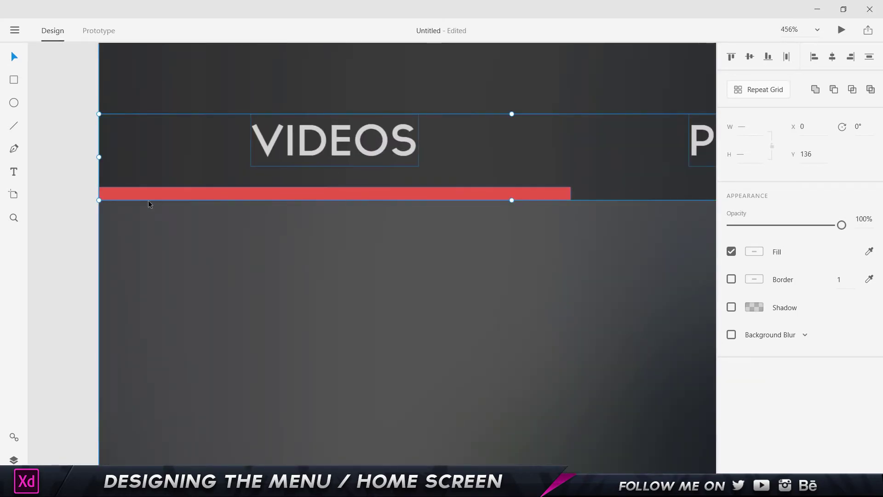
click(83, 178)
- Copy the VIDEOS label to the artboard's top centre and retype it as DASHBOARD
key(ctrl+0)
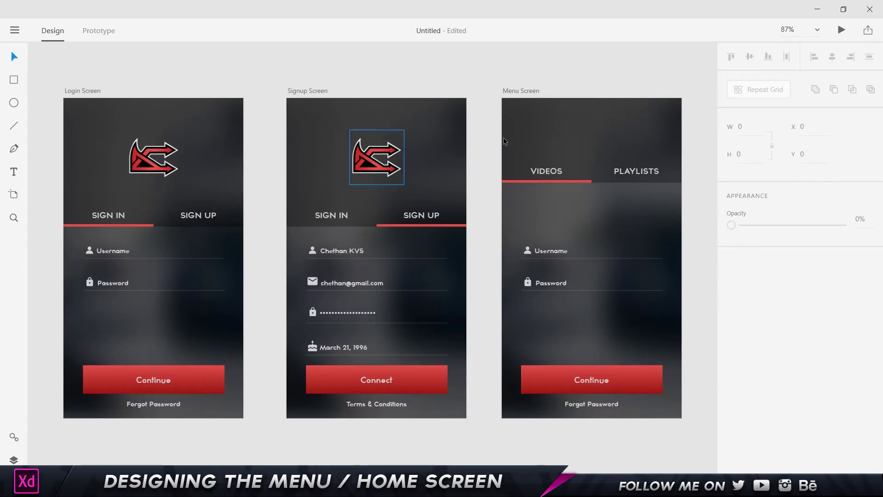
scroll(595, 164, up, 3)
scroll(625, 147, down, 2)
drag(624, 147, 400, 211)
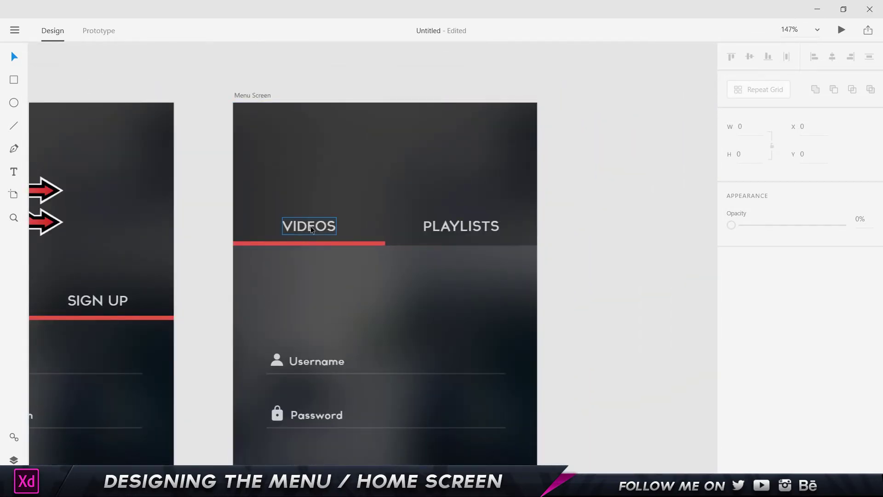
click(322, 226)
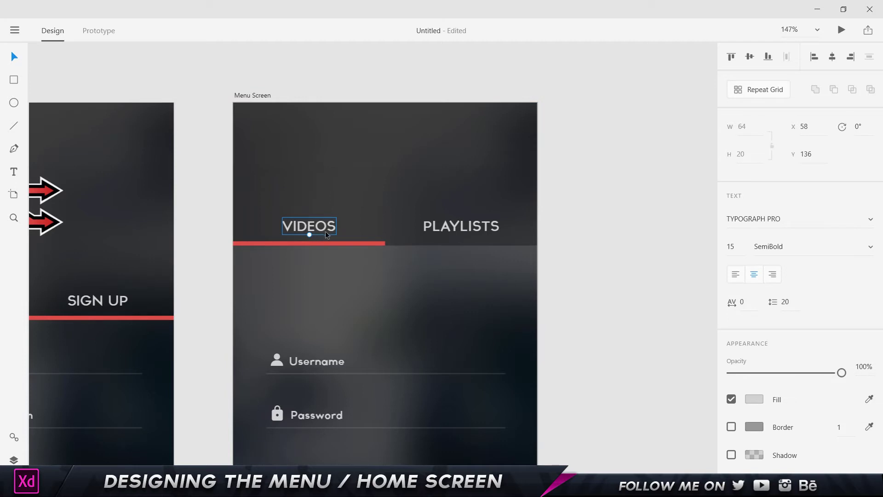
drag(325, 230, 399, 144)
double_click(399, 143)
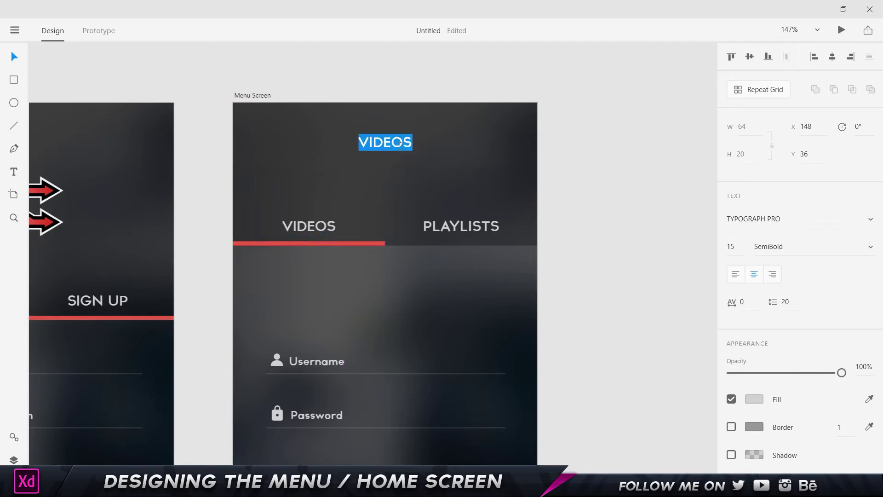
text(DAS)
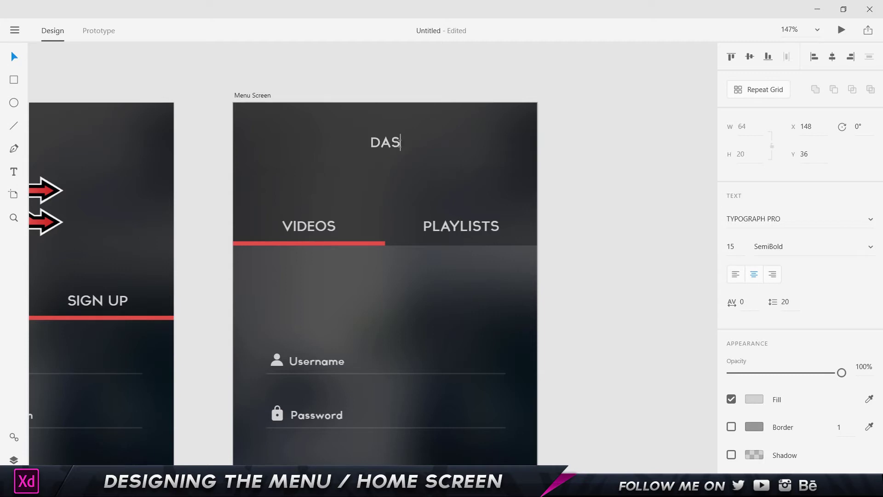
text(HBOARD)
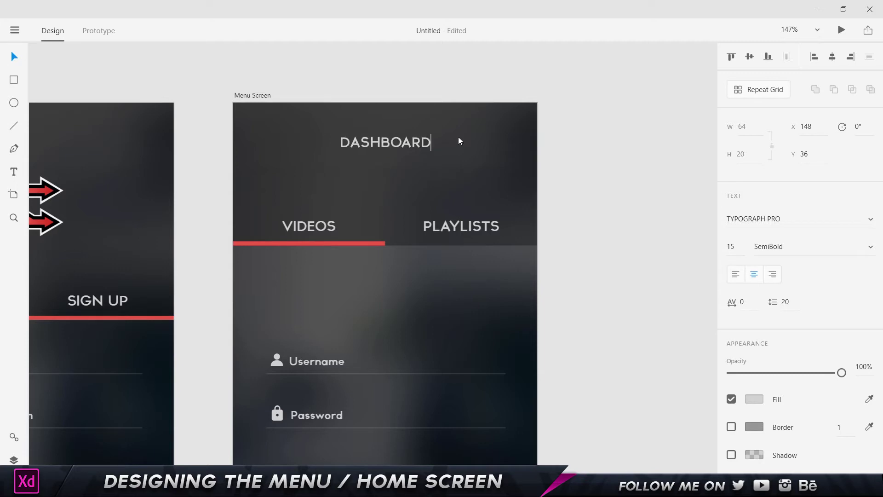
key(Escape)
click(576, 113)
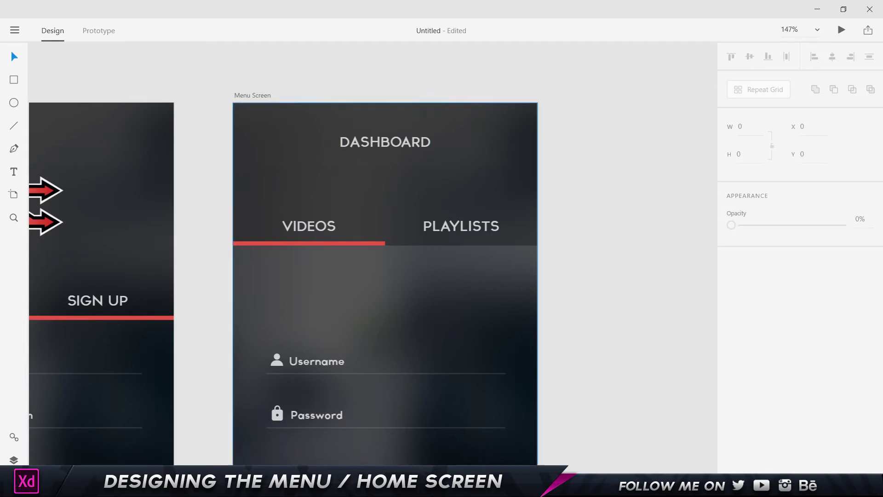
- Copy the three-line hamburger icon from the finished Project document onto the Menu Screen
mouse_move(416, 438)
click(346, 438)
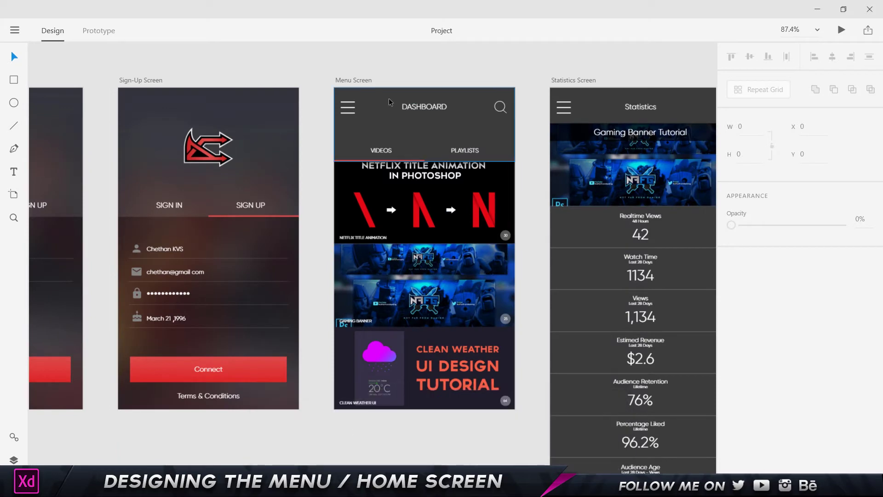
click(350, 109)
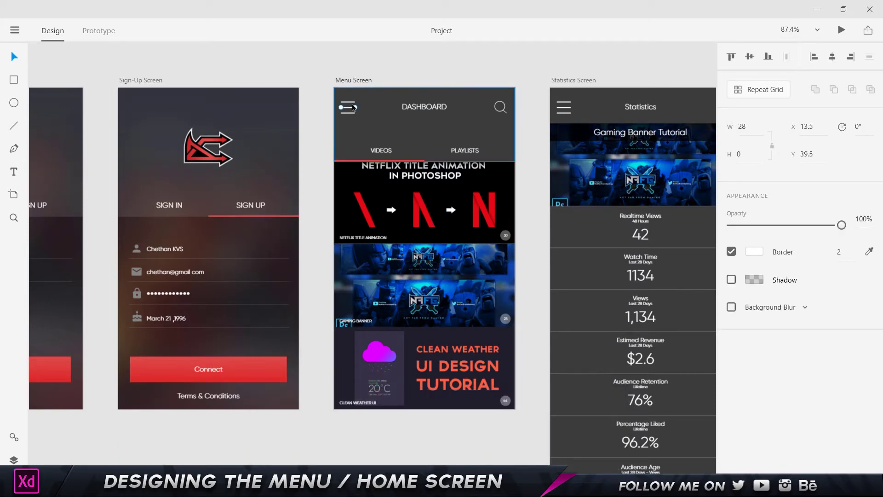
shift+click(354, 103)
shift+click(350, 113)
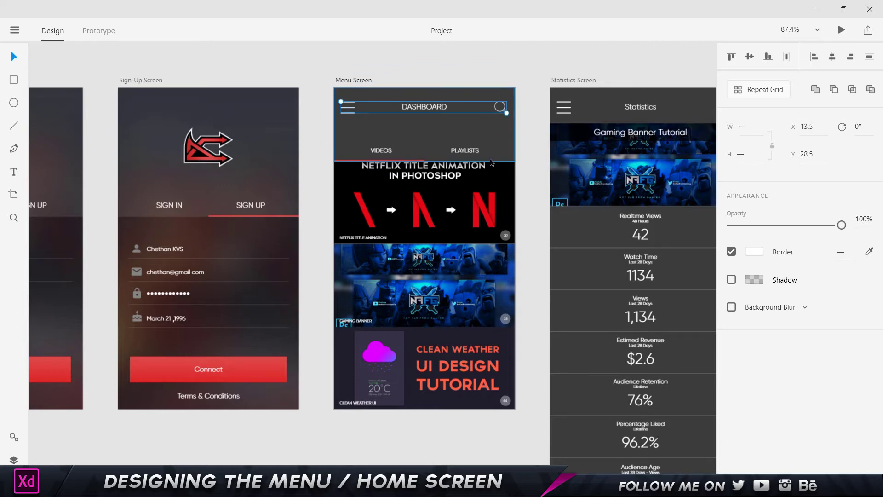
key(alt+Tab)
key(ctrl+v)
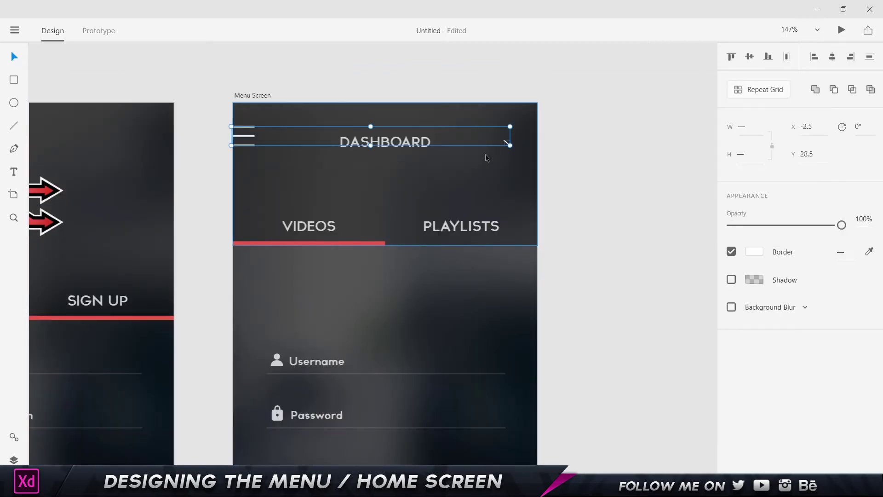
- Nudge the header icons slightly to the right
scroll(514, 145, down, 3)
click(440, 113)
key(shift+Right)
key(shift+Right)
key(Left)
key(Left)
key(Left)
key(Left)
key(Left)
key(Left)
key(Left)
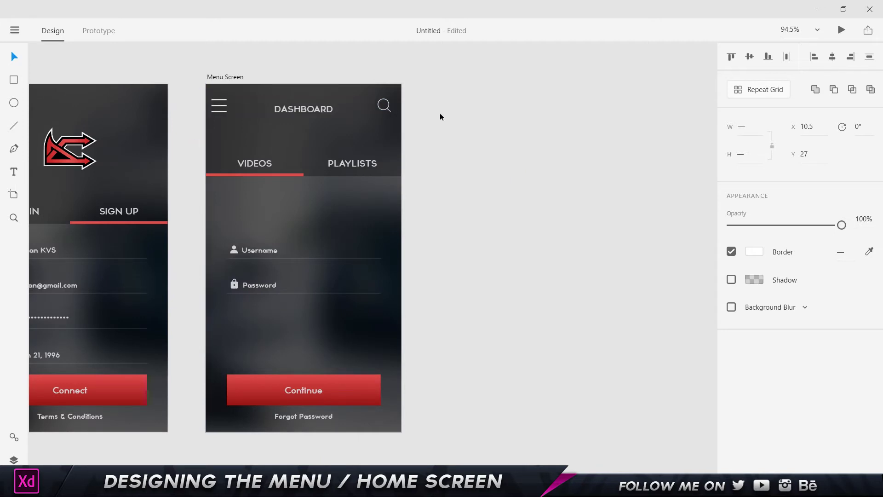
click(440, 112)
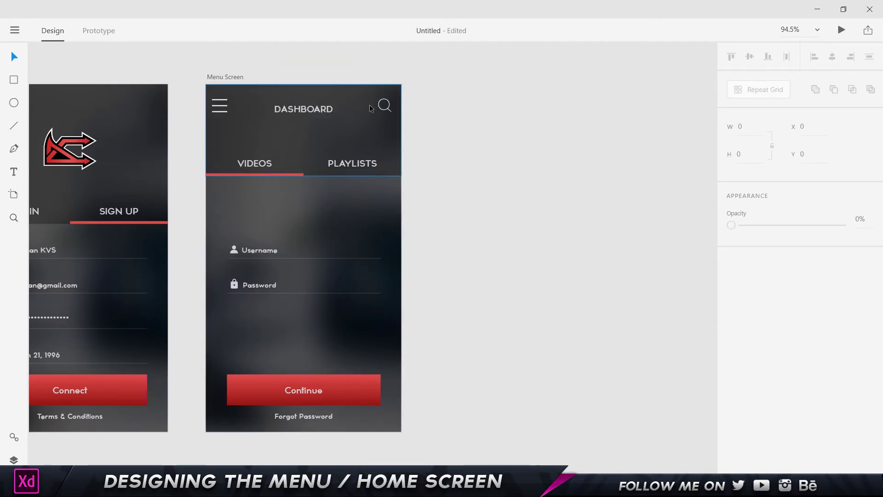
scroll(350, 104, up, 2)
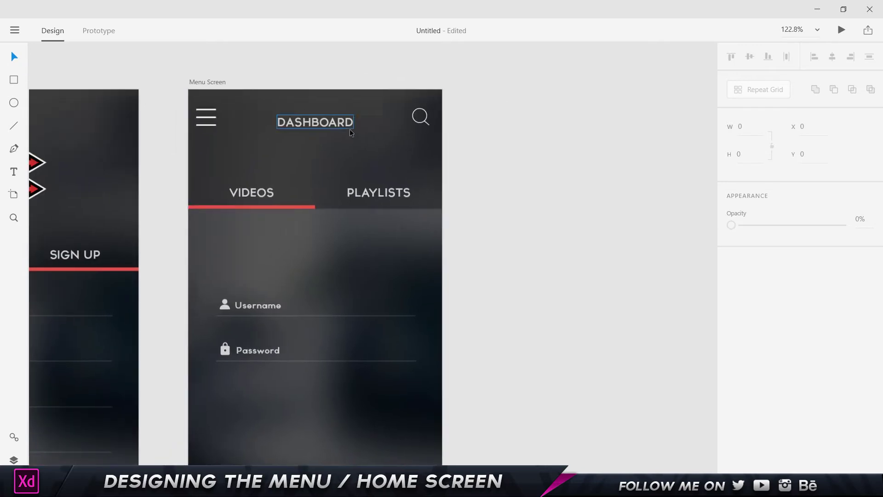
- Shift the DASHBOARD title up slightly
click(341, 123)
drag(340, 123, 341, 125)
click(581, 133)
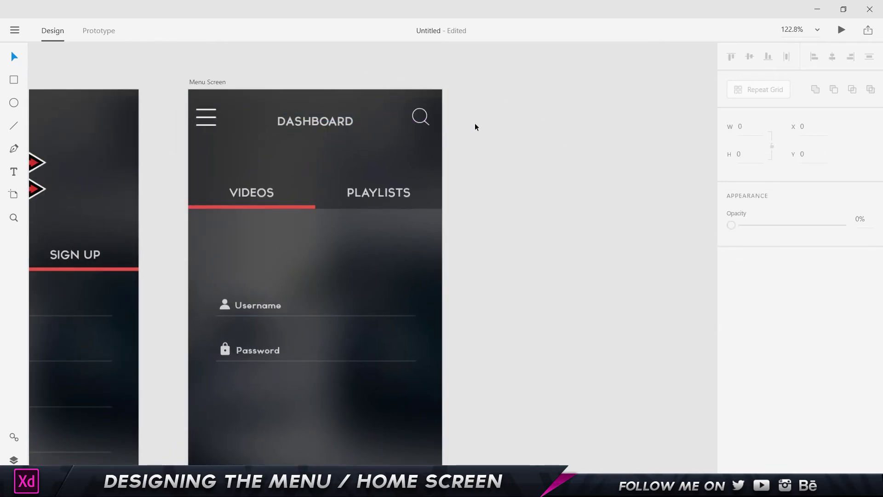
- Delete the Username and Password rows, including their icons, labels and underlines
double_click(270, 308)
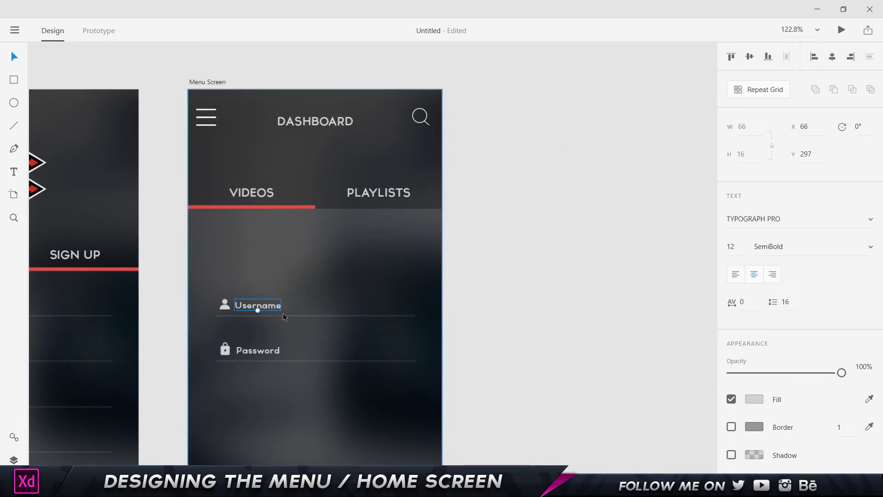
click(232, 306)
click(225, 304)
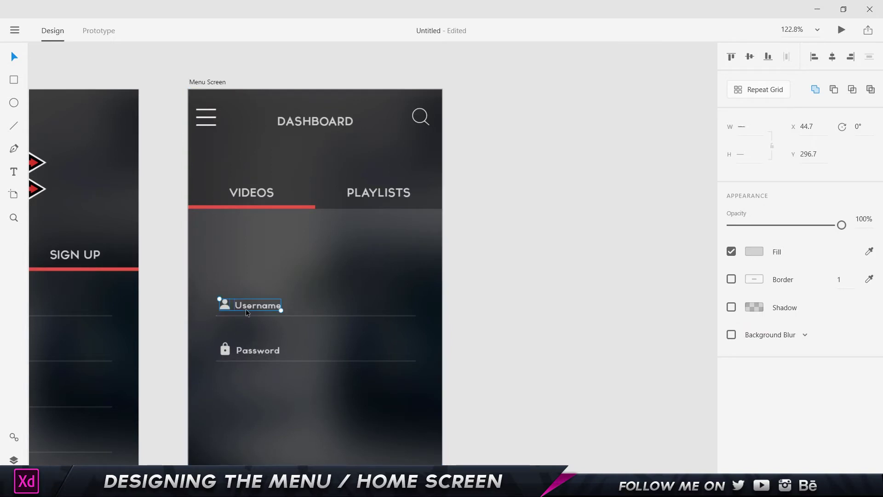
shift+click(258, 317)
key(Delete)
scroll(257, 318, down, 2)
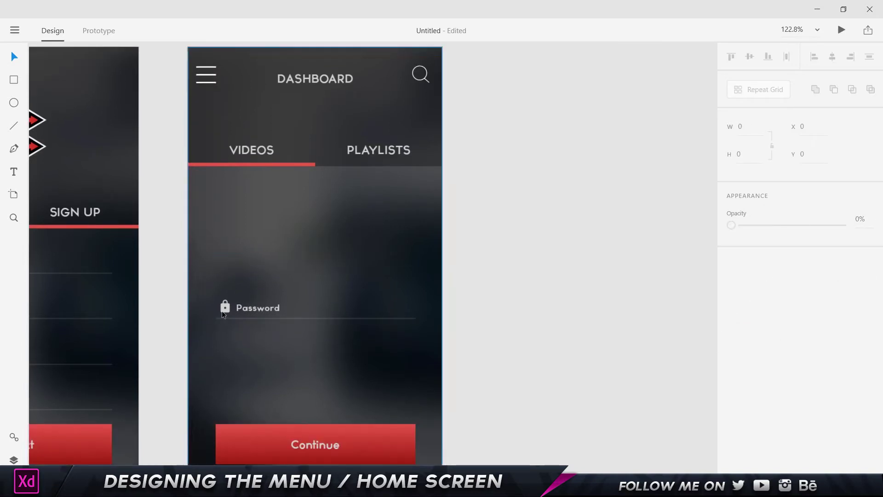
click(222, 311)
shift+click(256, 306)
shift+click(267, 318)
key(Delete)
scroll(339, 317, down, 5)
- Delete the red Continue button, its text and the Forgot Password link
click(315, 330)
shift+click(322, 297)
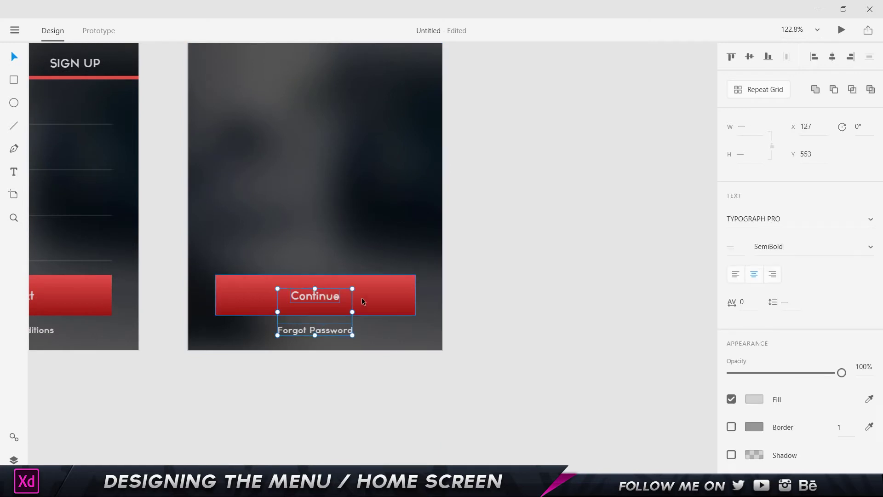
shift+click(378, 295)
key(Delete)
scroll(398, 274, up, 3)
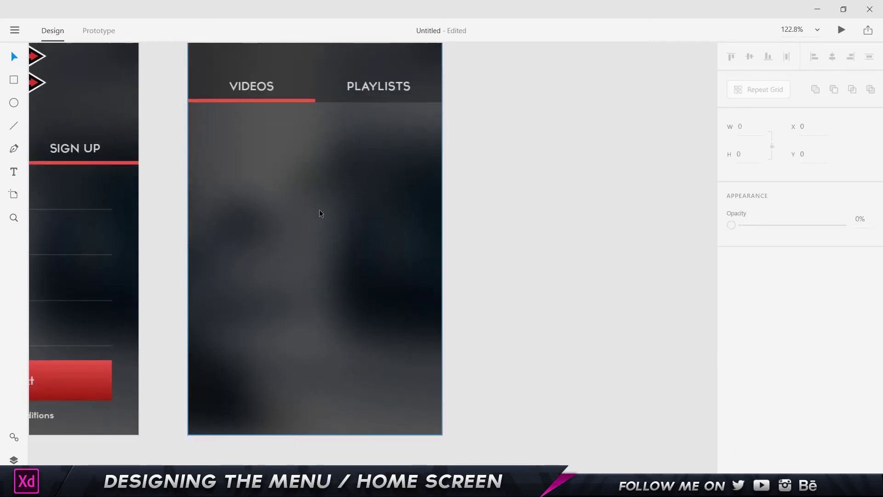
- Set the translucent header rectangle's height to 170 px
scroll(554, 138, up, 2)
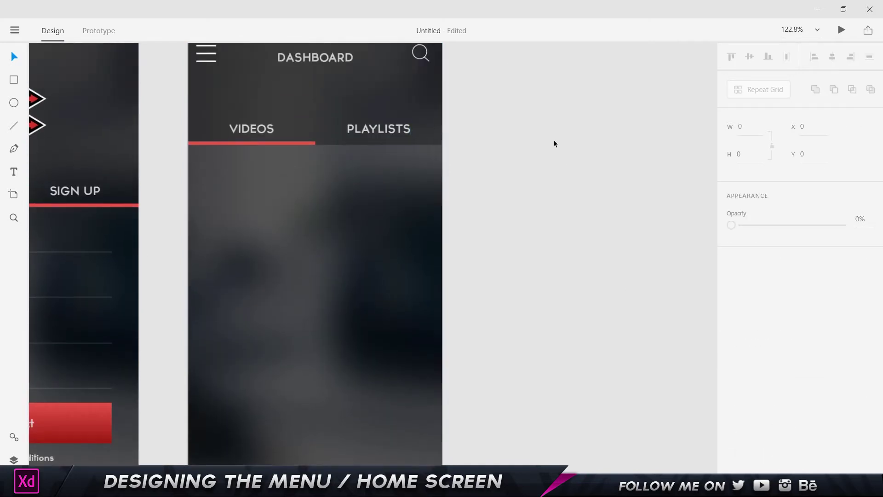
scroll(550, 134, up, 2)
click(388, 137)
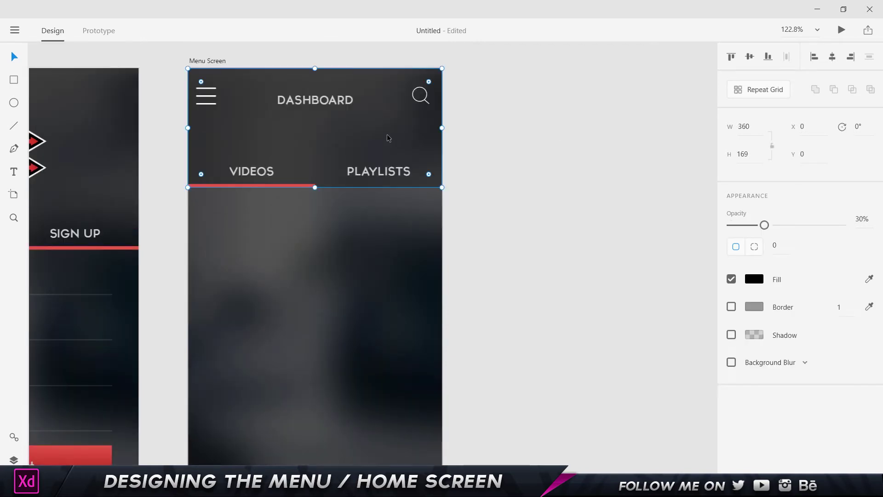
click(756, 154)
text(170)
key(Return)
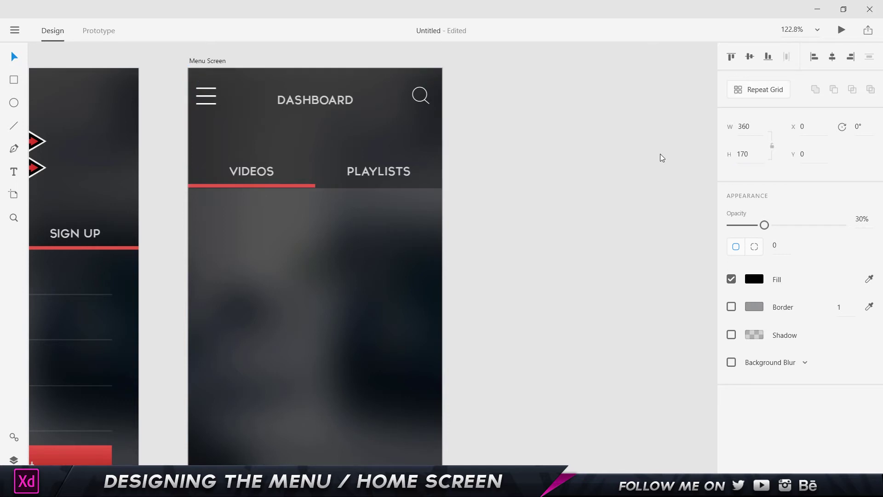
click(237, 185)
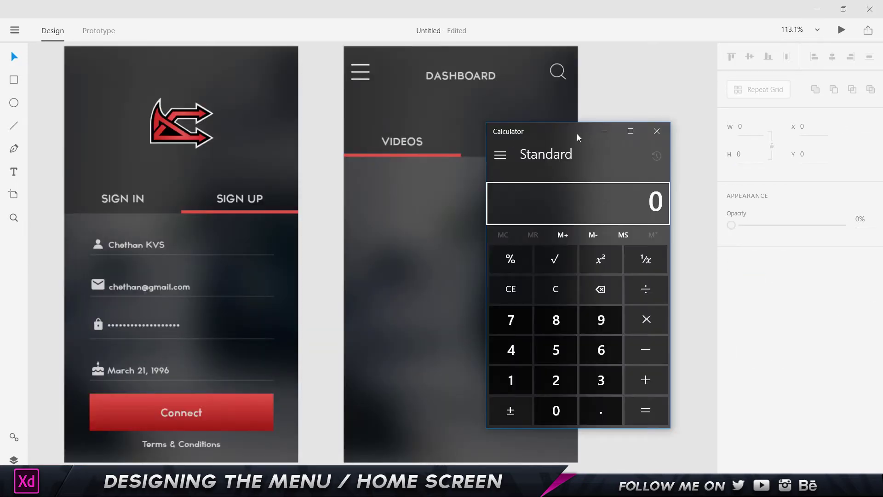
drag(567, 131, 191, 58)
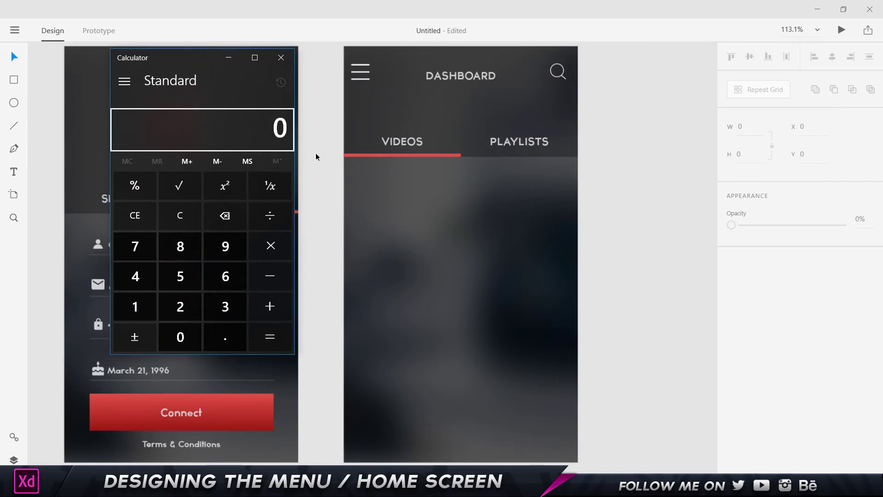
- Check the full background rectangle's size and enter 640 in the Calculator
click(515, 178)
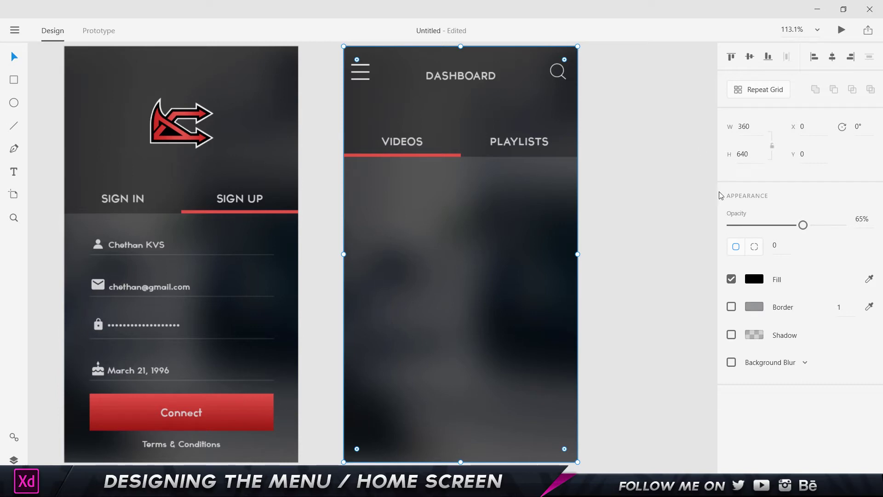
click(692, 189)
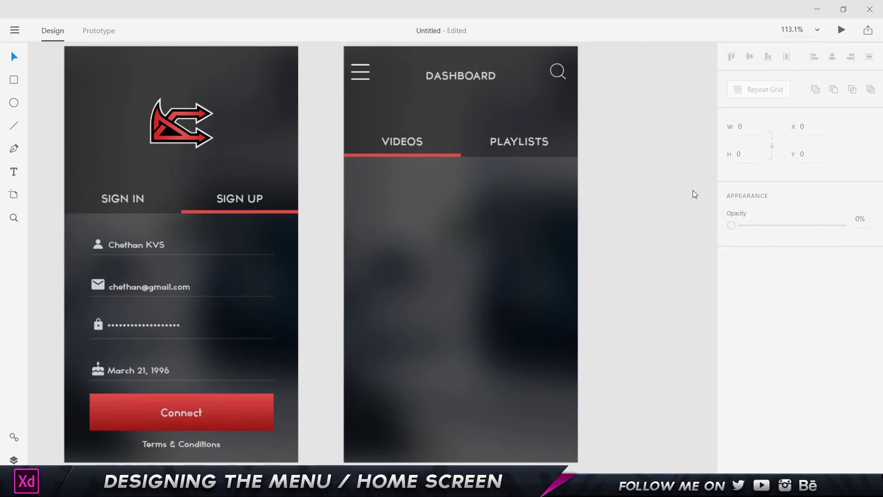
key(XF86Calculator)
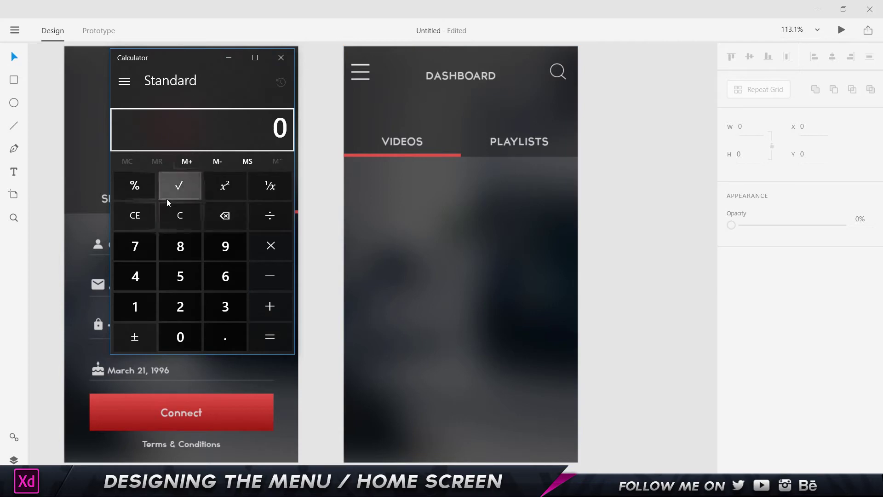
click(221, 267)
click(138, 280)
click(175, 332)
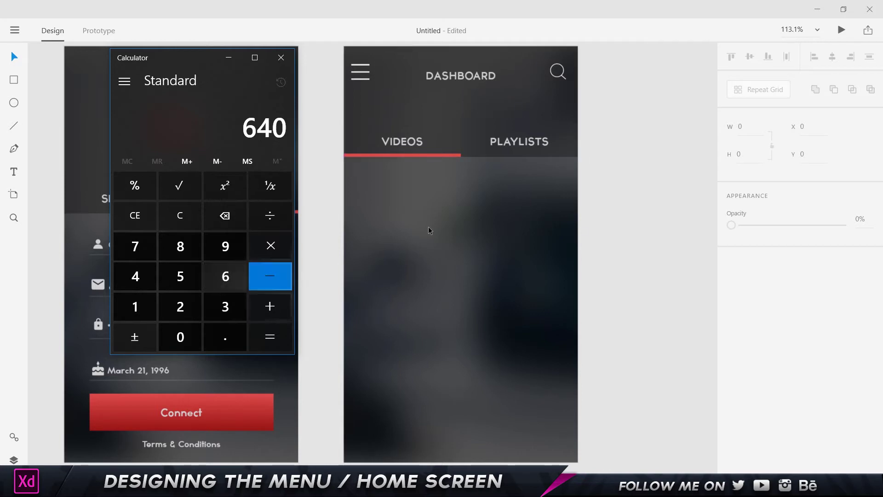
- Subtract the 170 px header height from 640 to get 470
click(558, 102)
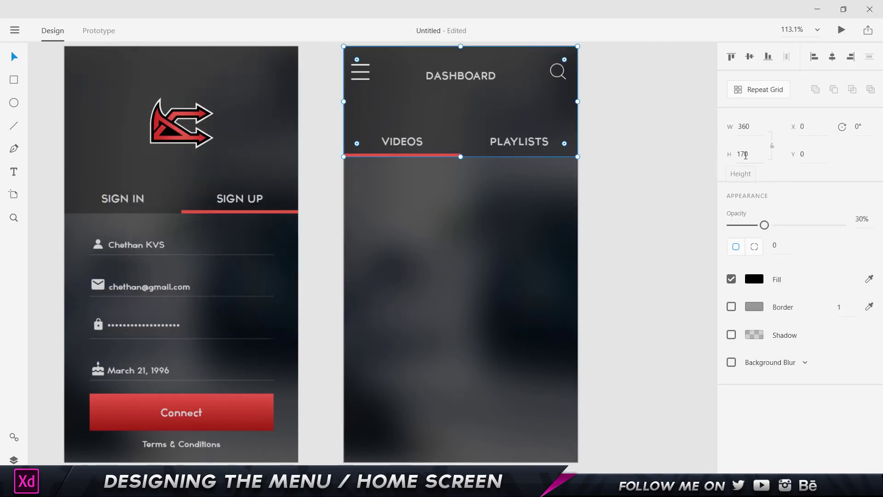
key(alt+Tab)
click(270, 276)
click(135, 306)
click(134, 246)
click(180, 337)
click(276, 337)
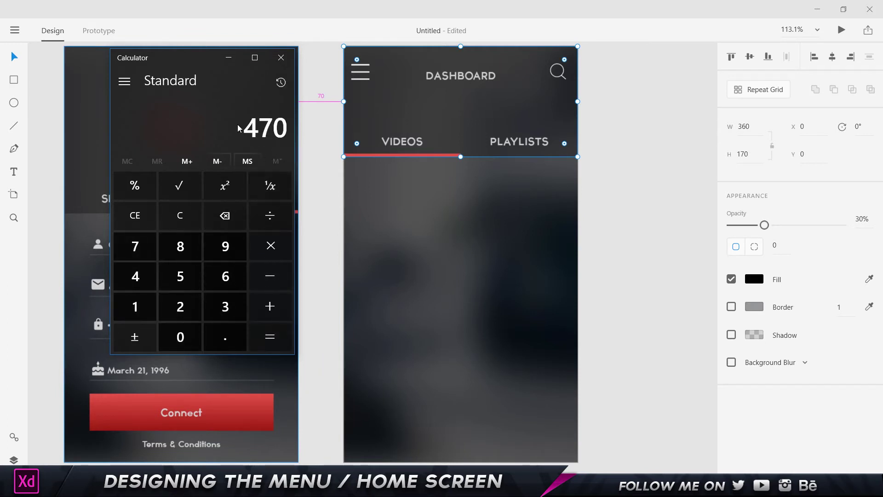
- Divide 470 by 3 to get 156.67, then close the Calculator
click(270, 215)
click(226, 308)
click(269, 337)
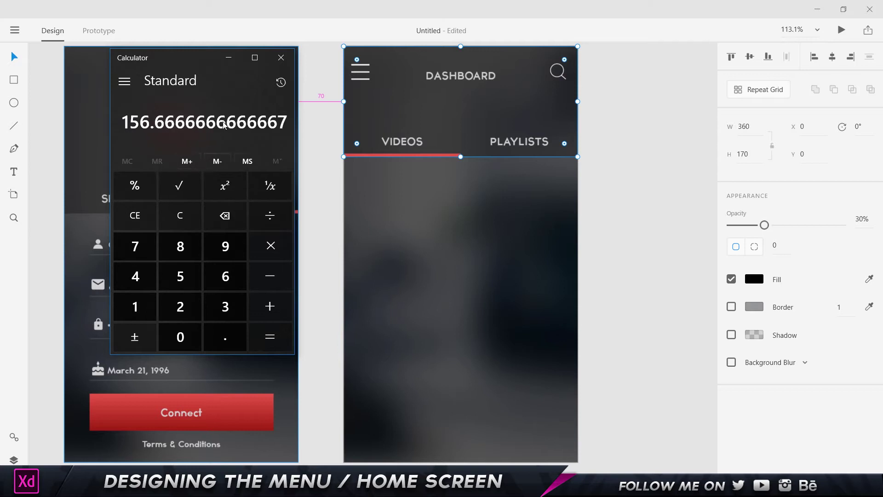
key(Tab)
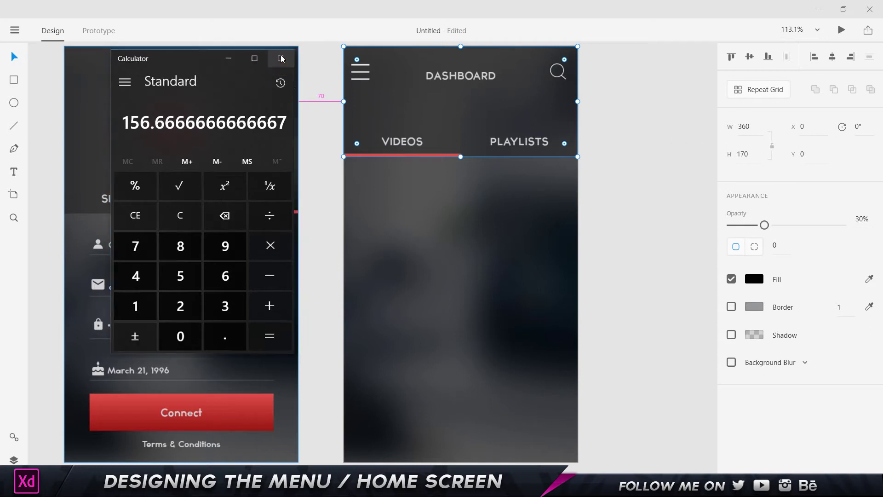
click(280, 58)
click(322, 143)
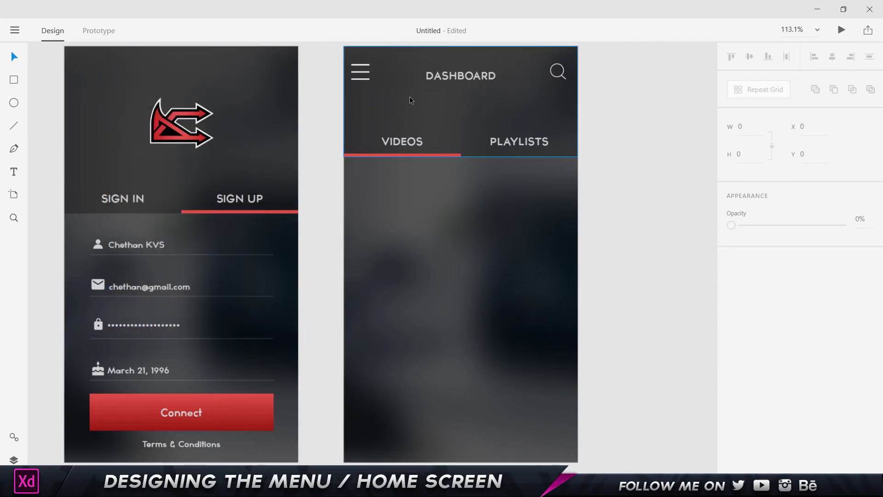
click(470, 131)
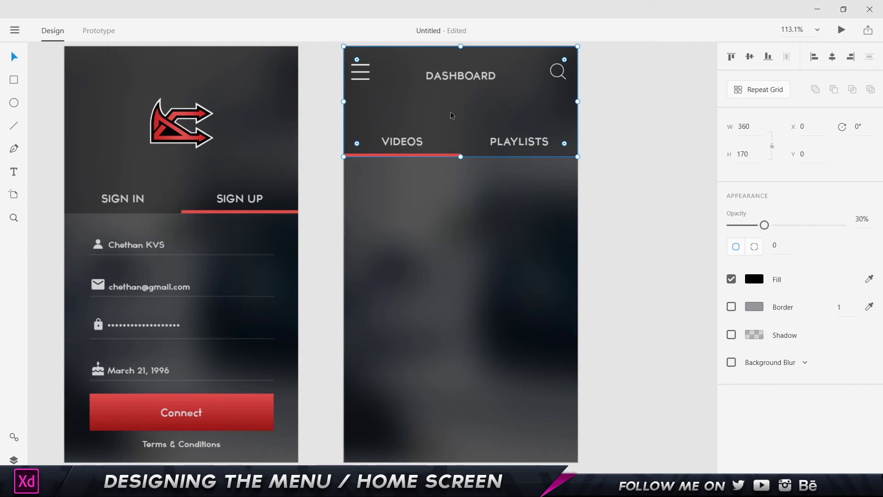
- Place a copy of the header rectangle below the tabs and set its height to 157
drag(451, 115, 462, 230)
click(641, 183)
click(510, 245)
click(743, 154)
text(157)
key(Return)
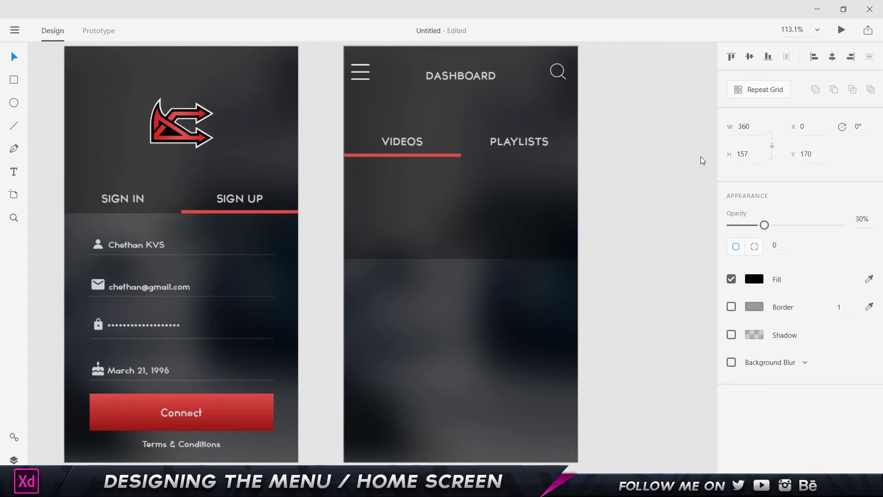
- Make the new rectangle's fill fully opaque black
click(633, 179)
click(521, 192)
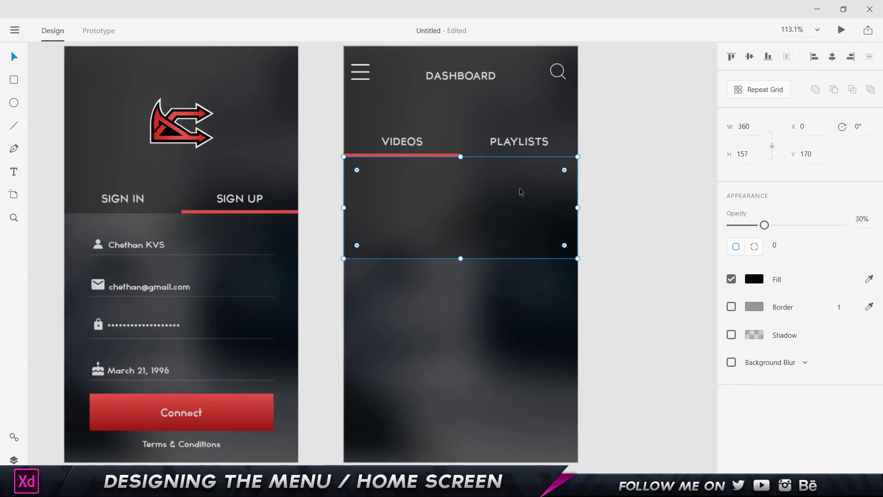
click(757, 281)
click(768, 249)
drag(765, 225, 842, 225)
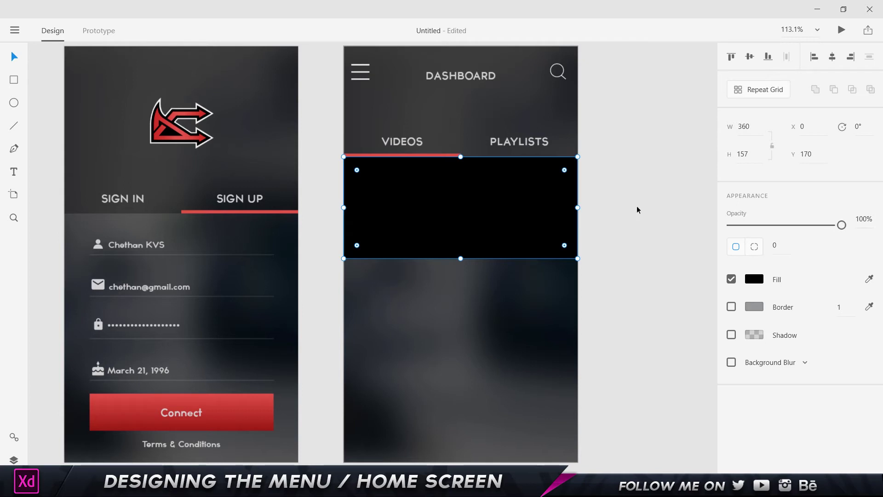
click(407, 141)
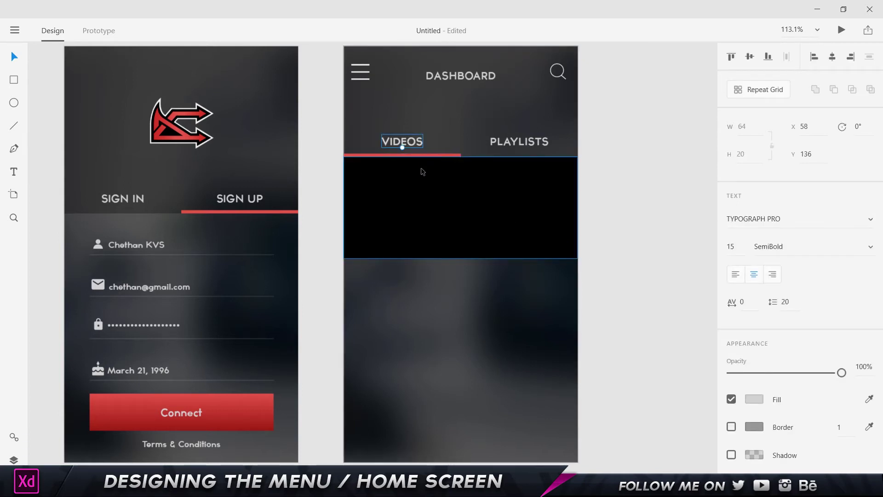
- Copy the VIDEOS label into the black card's lower-left corner and retype it as VIDEO 1
drag(413, 143, 381, 249)
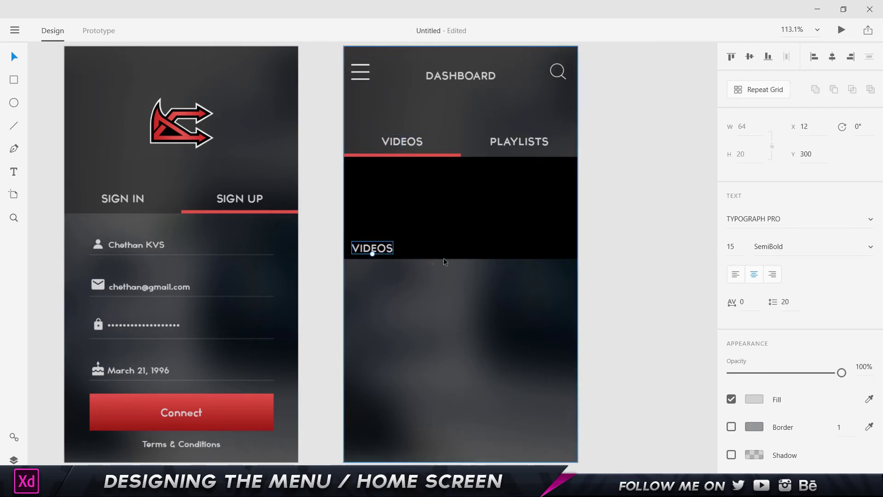
double_click(373, 252)
text(VIDEO 1)
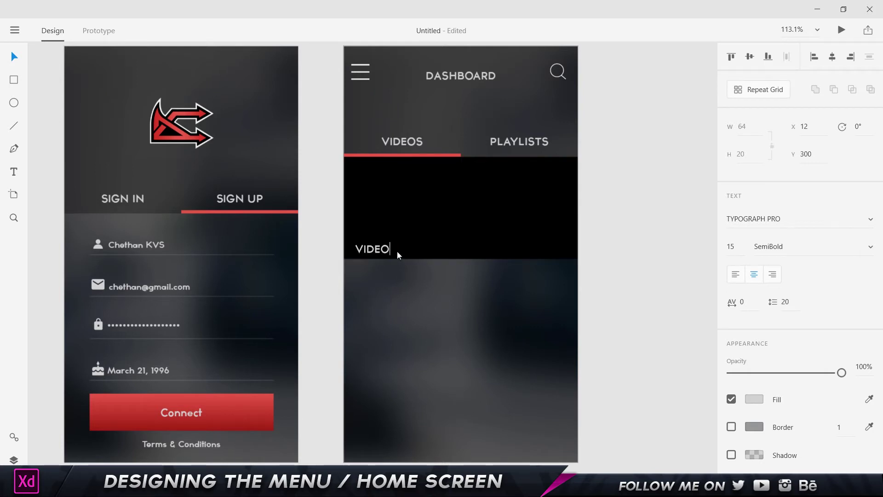
click(635, 250)
click(13, 103)
- Draw a small white circle with no border on the black card
scroll(349, 250, up, 10)
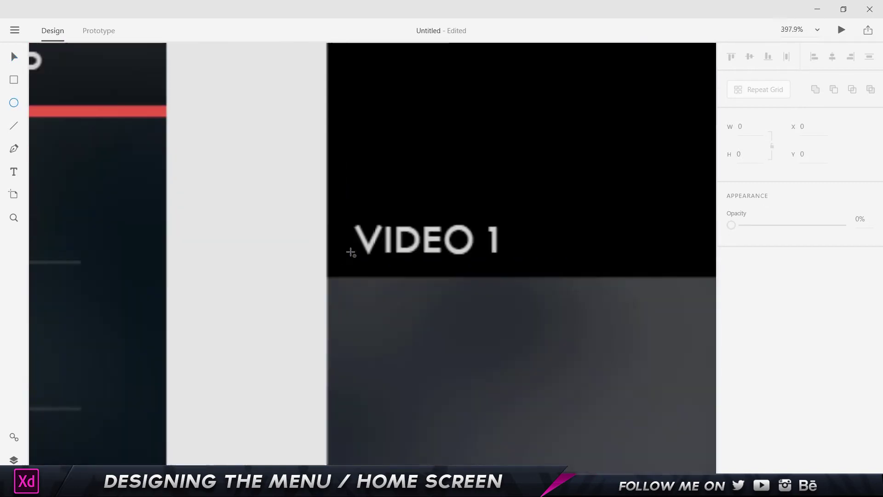
drag(358, 205, 431, 256)
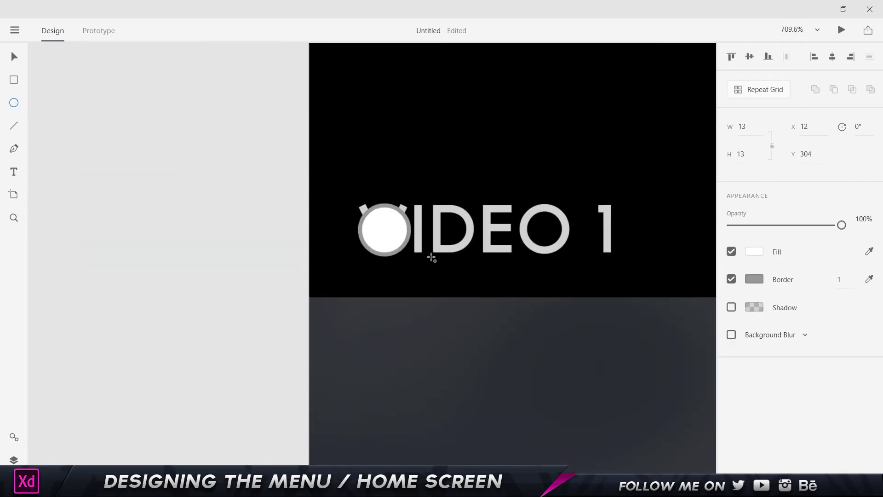
click(731, 279)
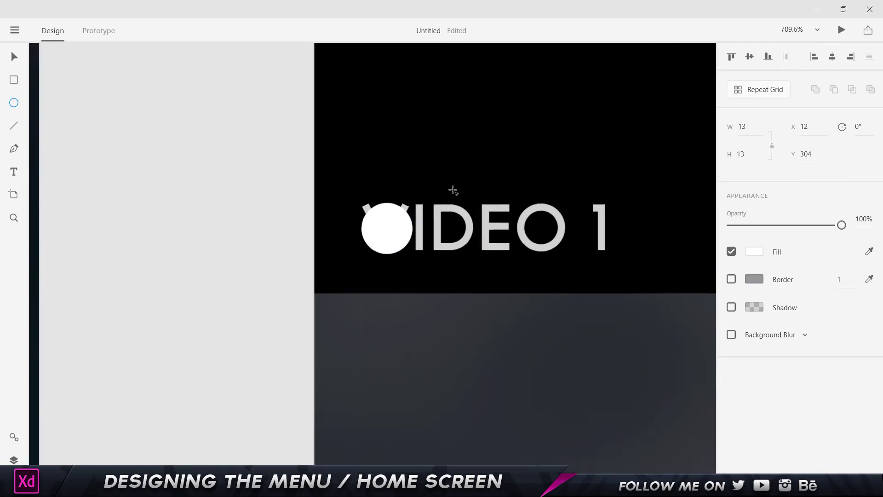
- Move the circle to the right end of the VIDEO 1 row and enlarge it to 29 × 29
scroll(454, 189, down, 6)
key(v)
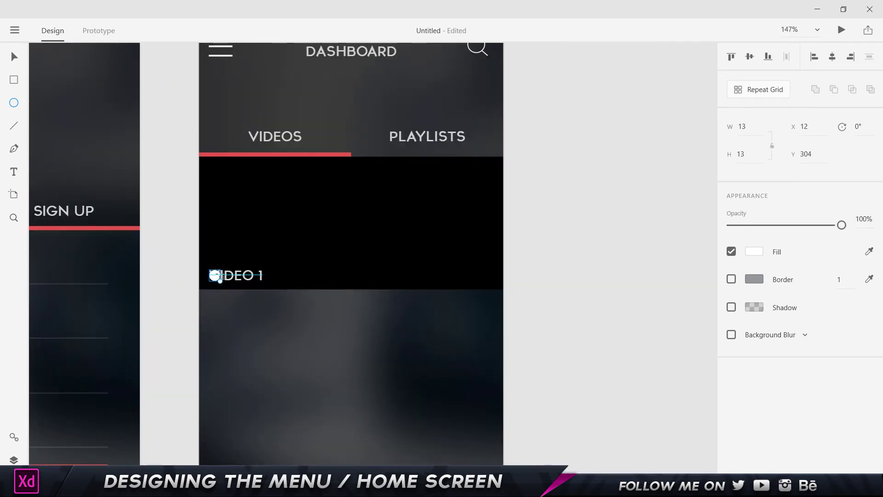
drag(216, 276, 499, 284)
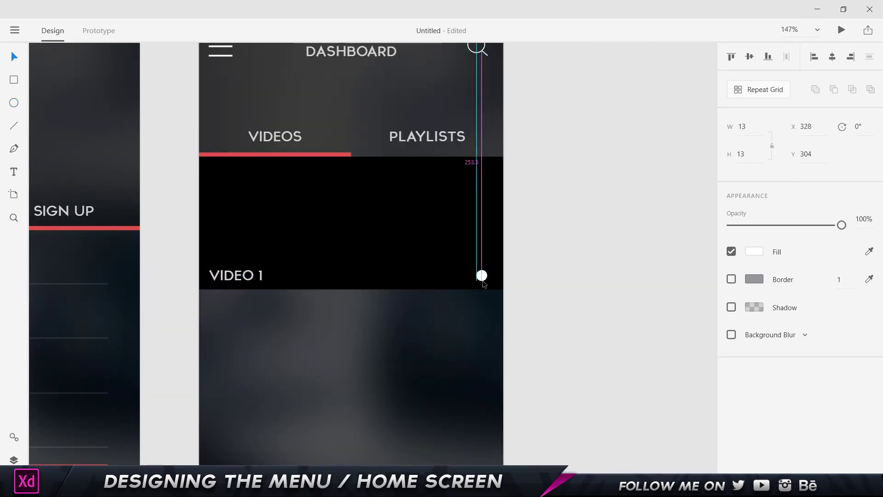
scroll(492, 278, up, 2)
scroll(493, 278, down, 2)
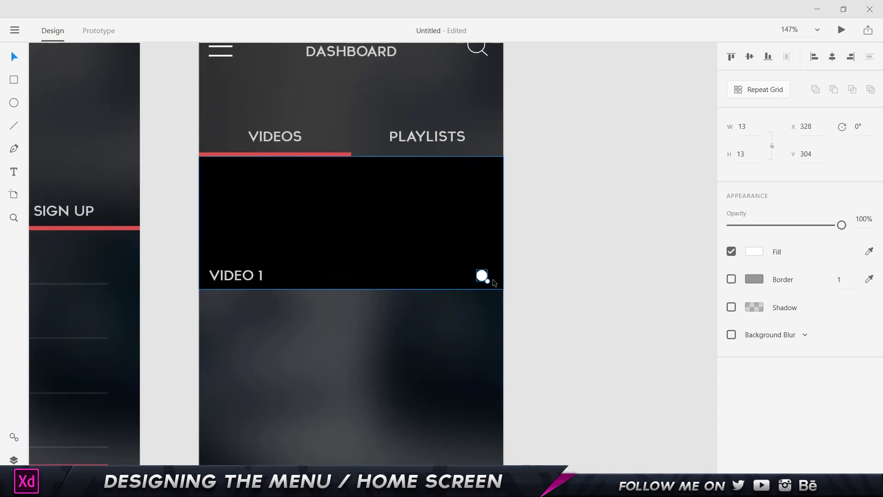
scroll(493, 279, up, 4)
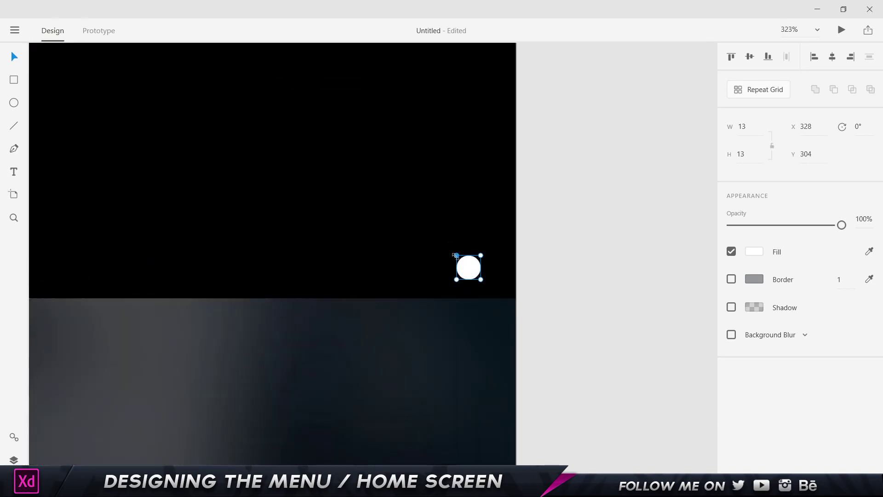
drag(456, 255, 376, 225)
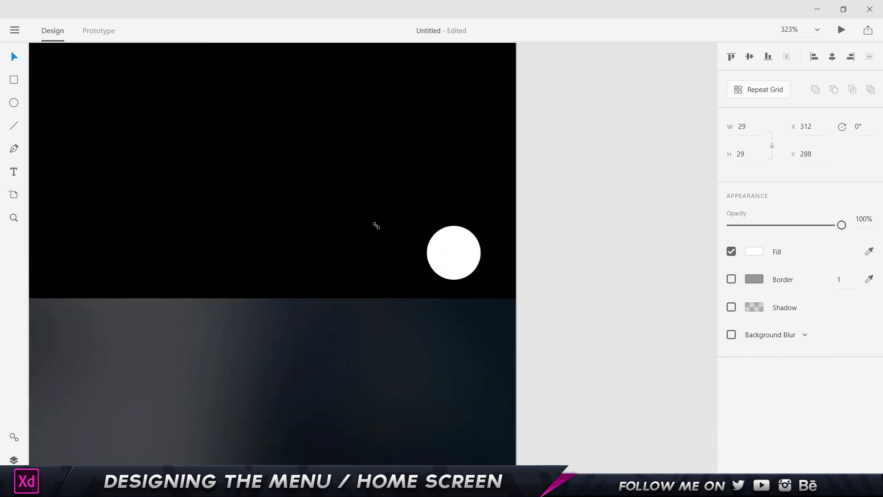
click(576, 220)
key(ctrl+0)
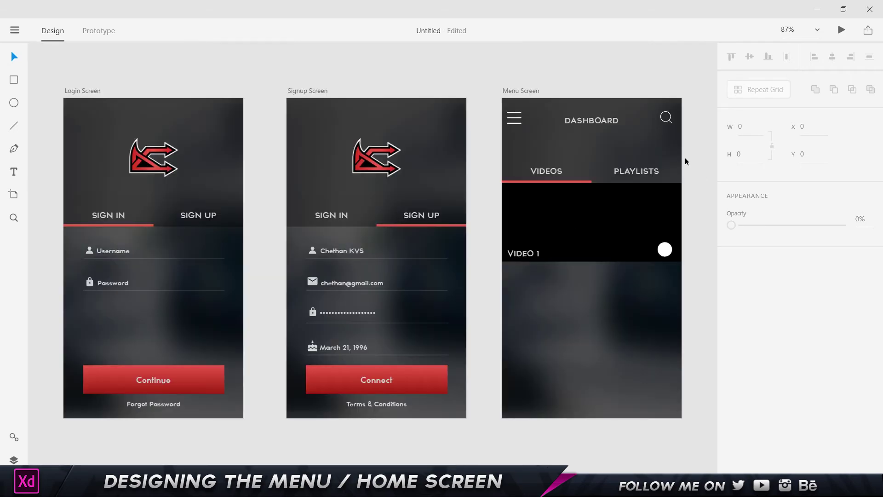
- Duplicate the VIDEO 1 label, change it to 56, and centre it in the white circle
scroll(455, 203, up, 3)
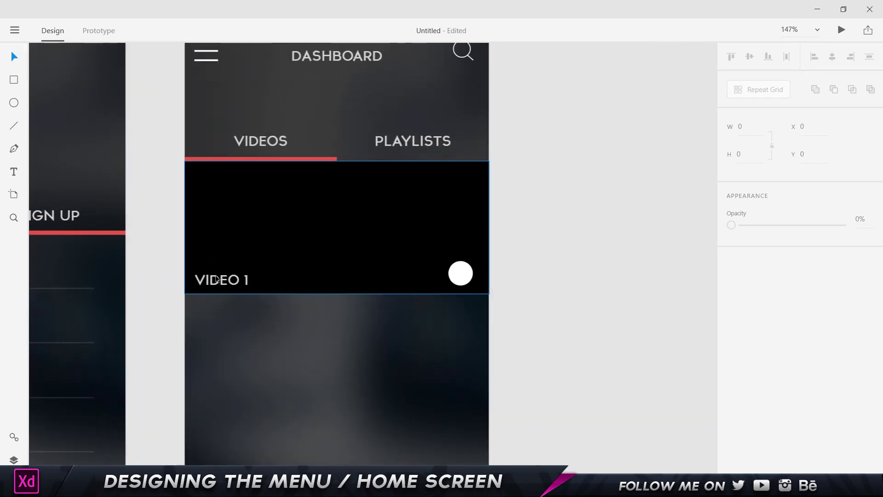
click(216, 277)
drag(214, 279, 444, 266)
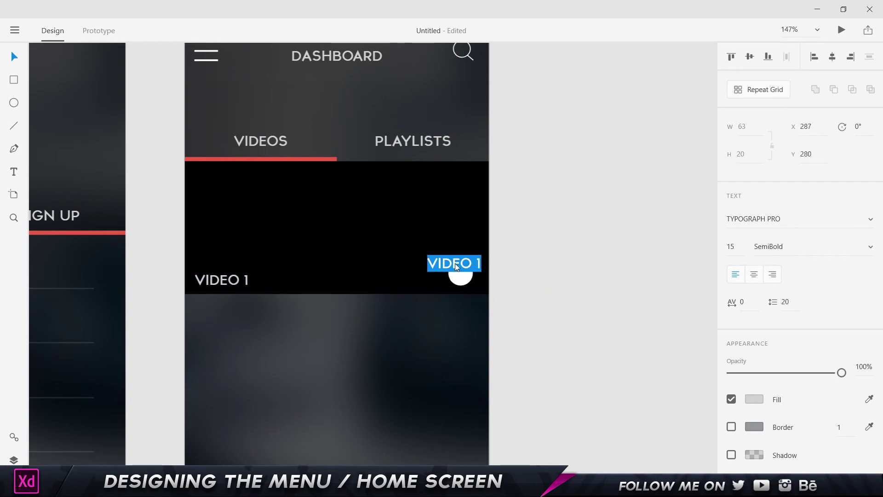
text(56)
drag(437, 270, 458, 277)
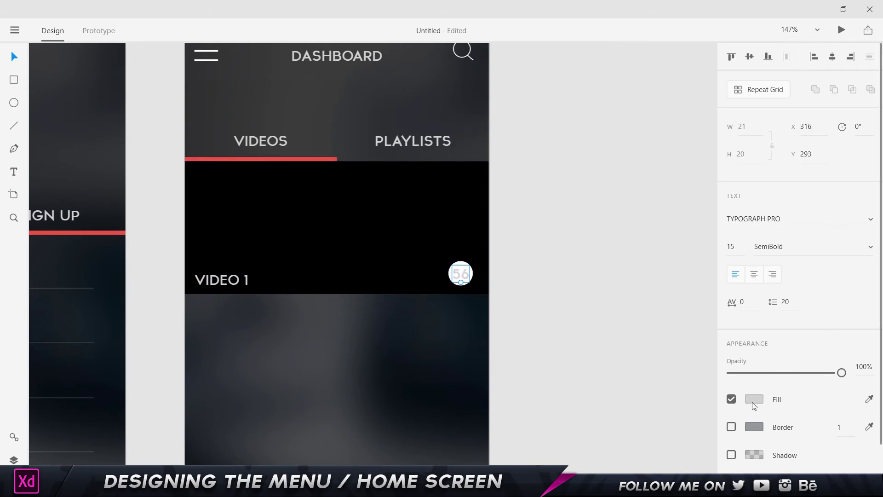
- Make the 56 text black, then select the black card with its VIDEO 1 label
click(755, 405)
drag(648, 364, 564, 406)
click(608, 388)
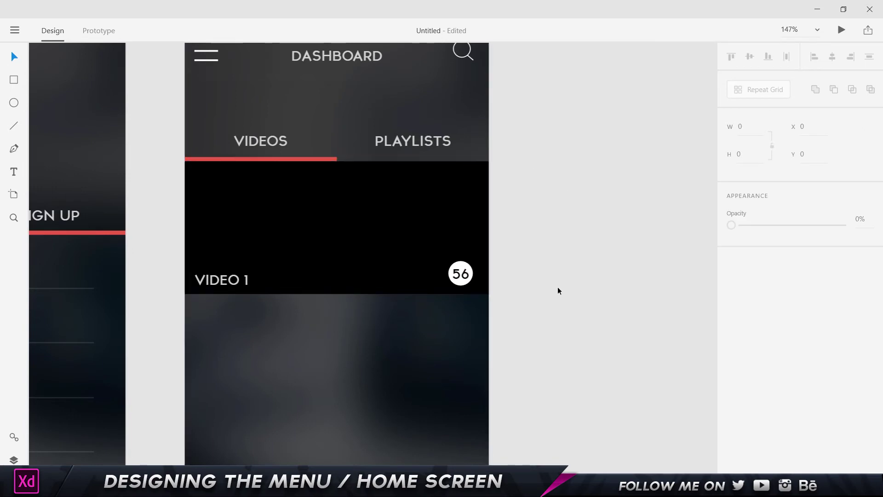
scroll(534, 288, down, 4)
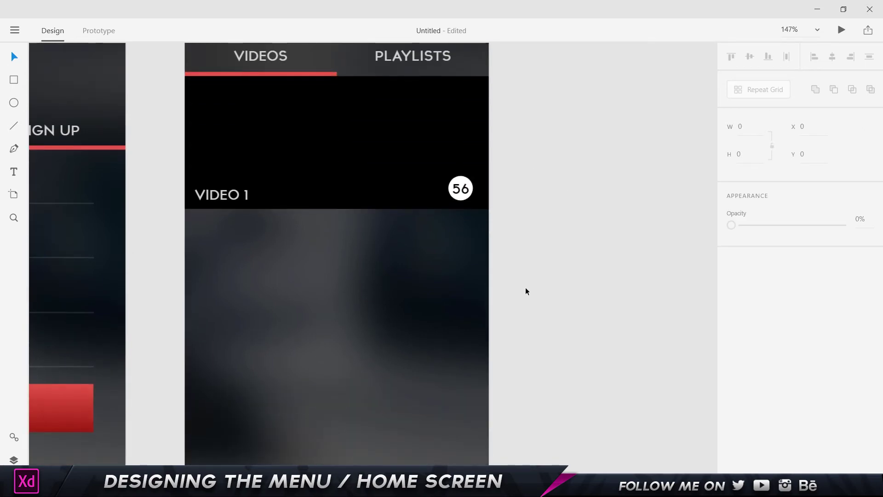
ctrl+scroll(525, 287, down, 2)
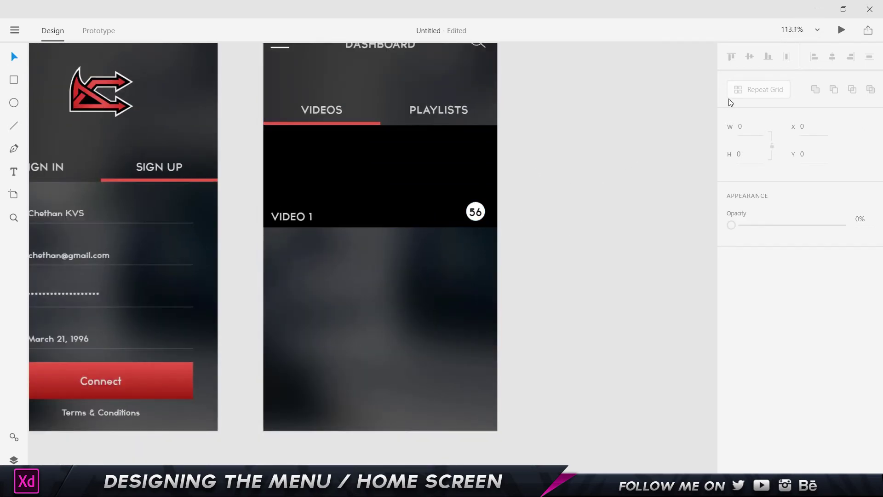
click(357, 182)
shift+click(304, 219)
- Repeat-grid the card, label and 56 badge into three stacked rows with a 0 gap
shift+click(475, 213)
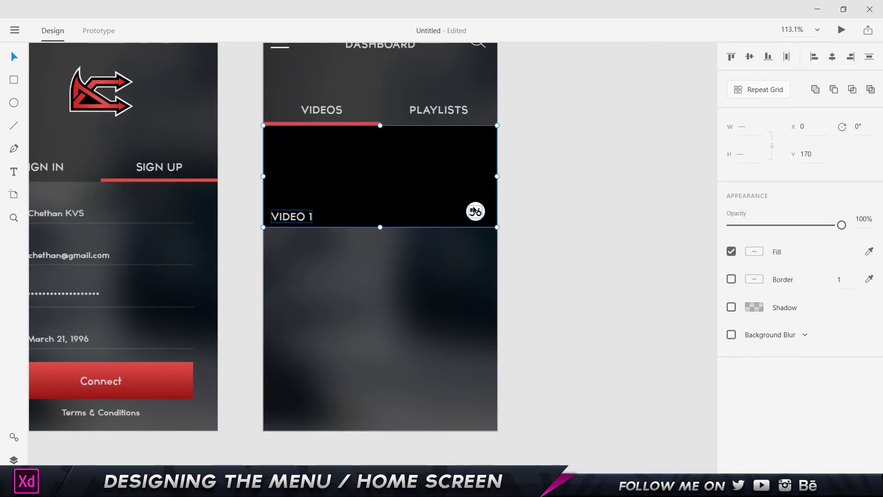
click(763, 90)
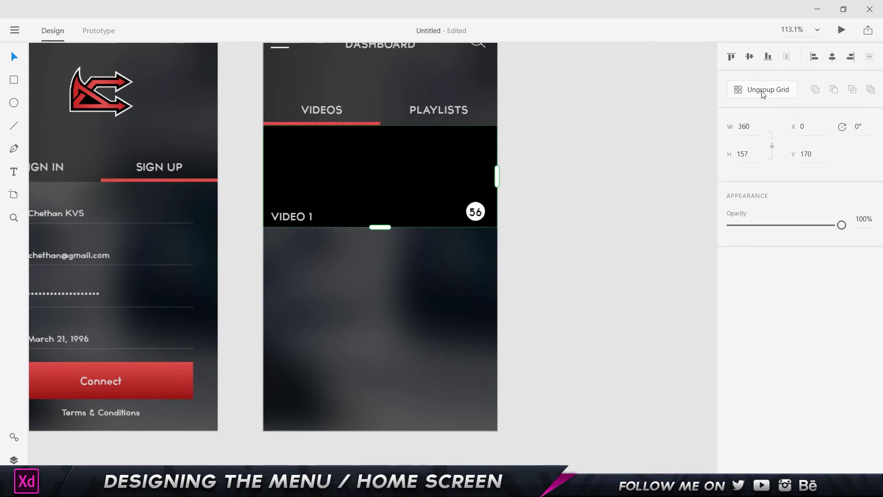
drag(380, 227, 375, 459)
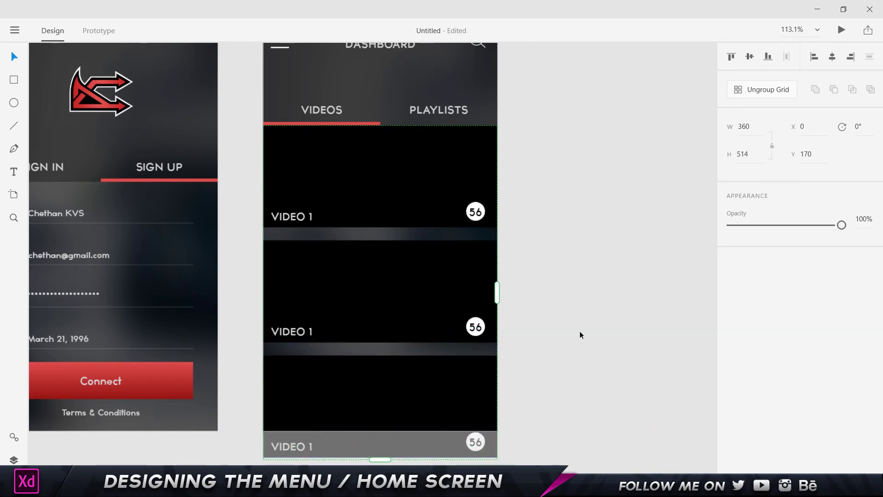
mouse_move(405, 234)
drag(404, 235, 405, 222)
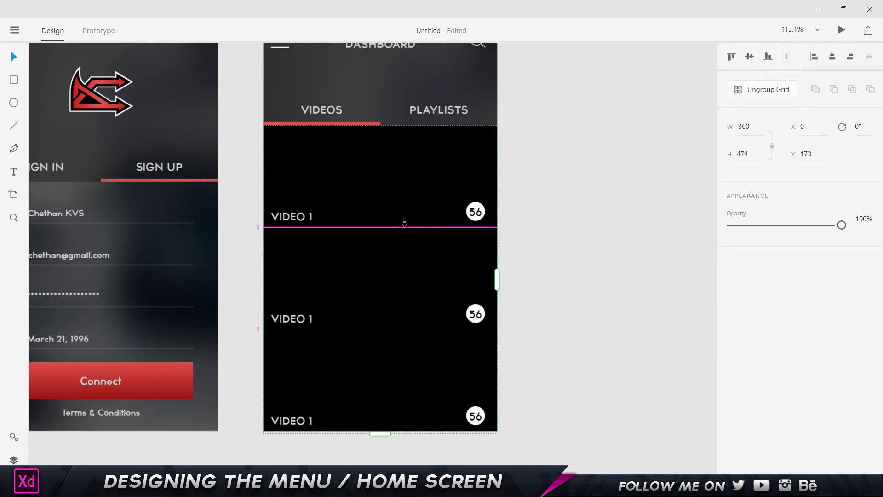
click(588, 244)
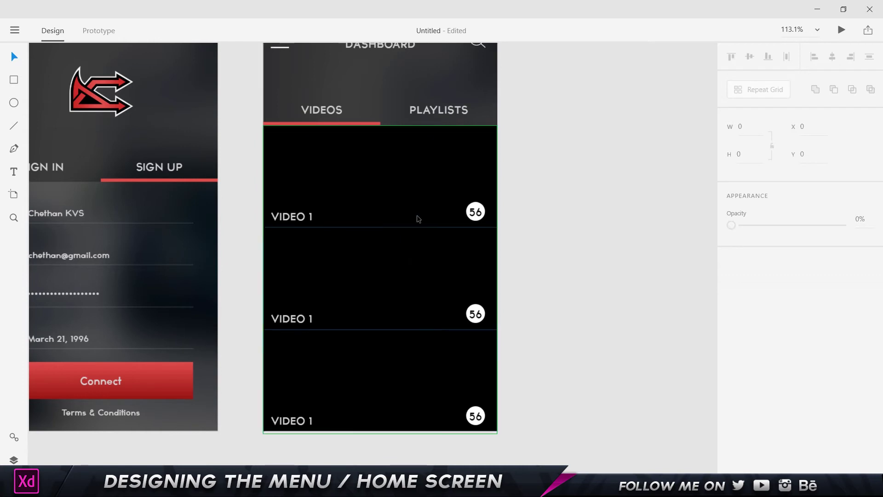
click(418, 183)
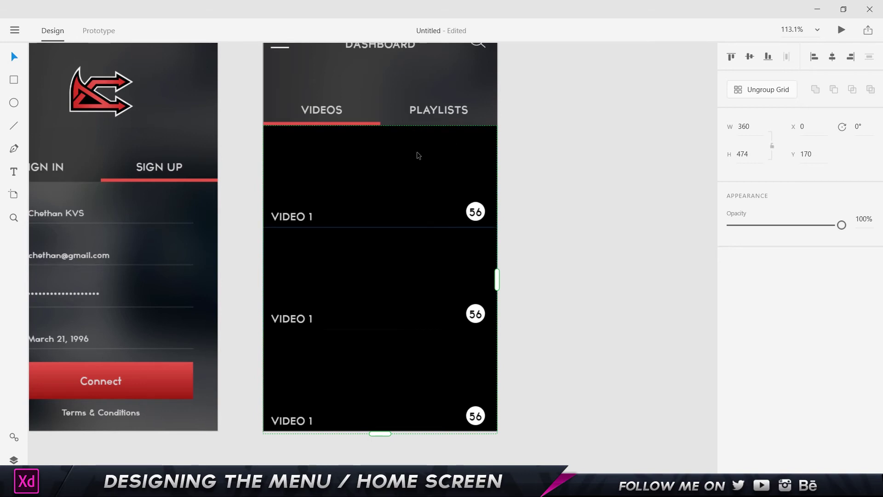
scroll(389, 395, up, 1)
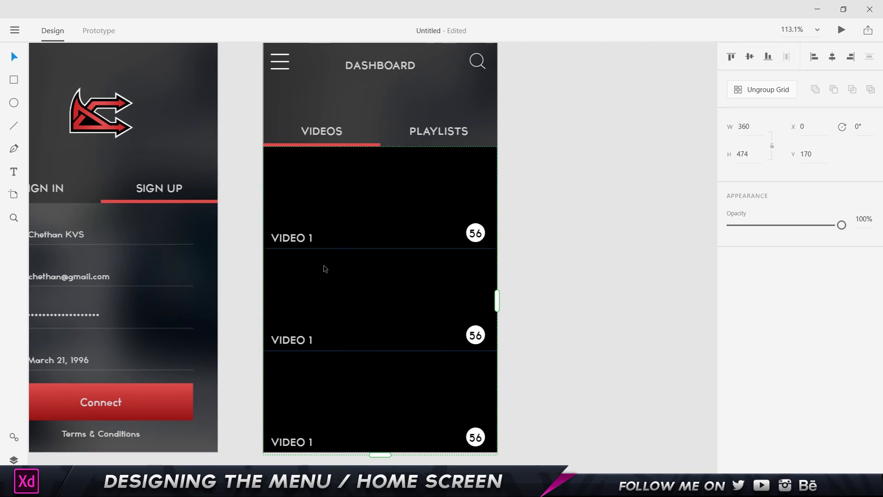
- Drag three superhero wallpapers from the Saved Pictures folder onto the repeated cards
key(alt+Tab)
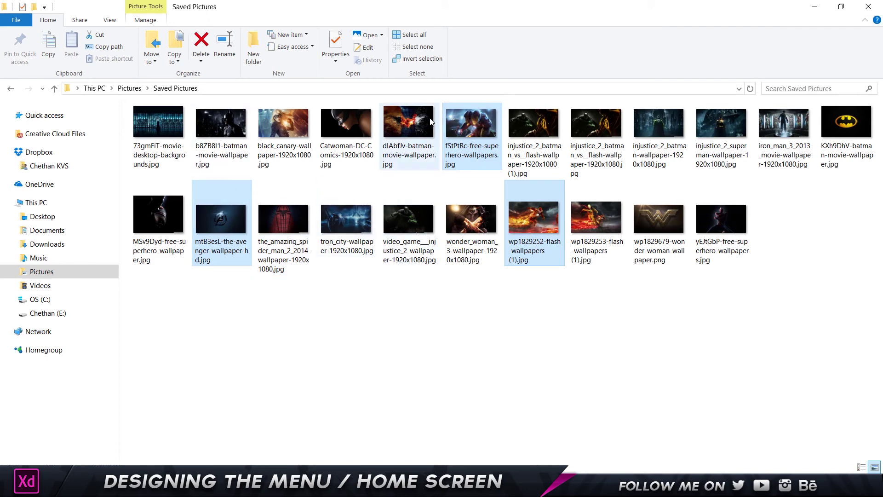
drag(485, 138, 349, 200)
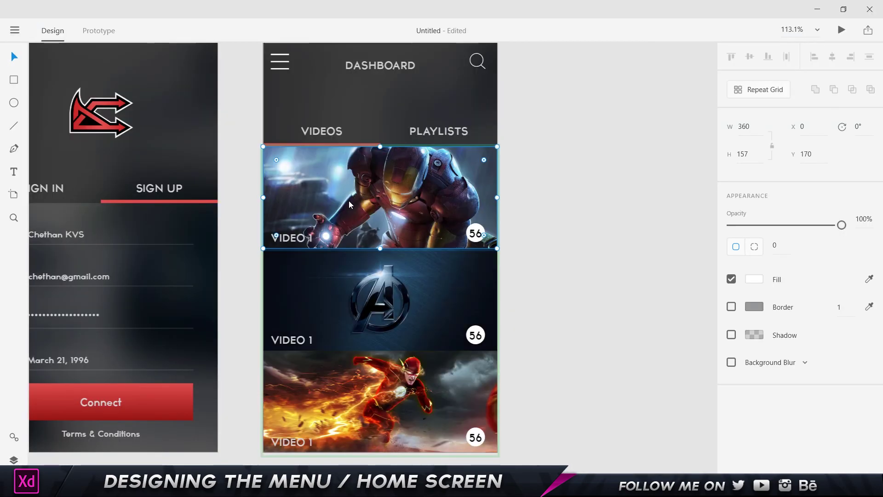
- Order the card images The Flash, Iron Man, Avengers and ungroup the repeat grid
click(613, 155)
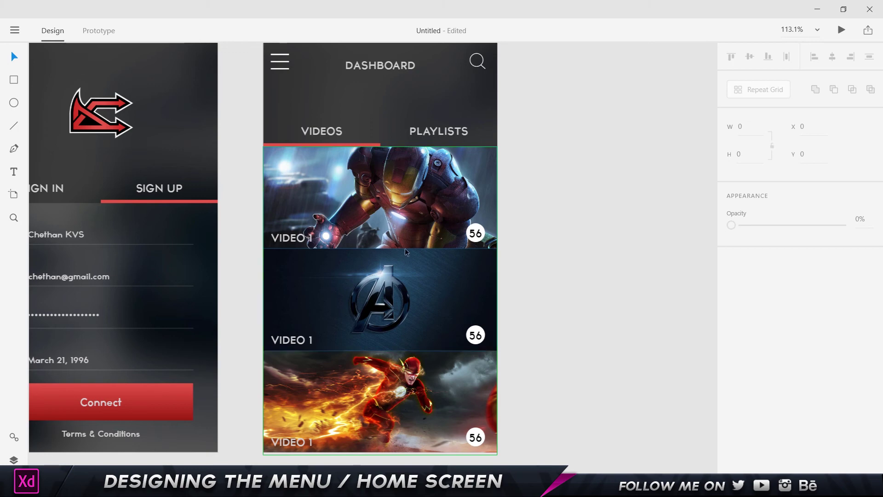
click(468, 242)
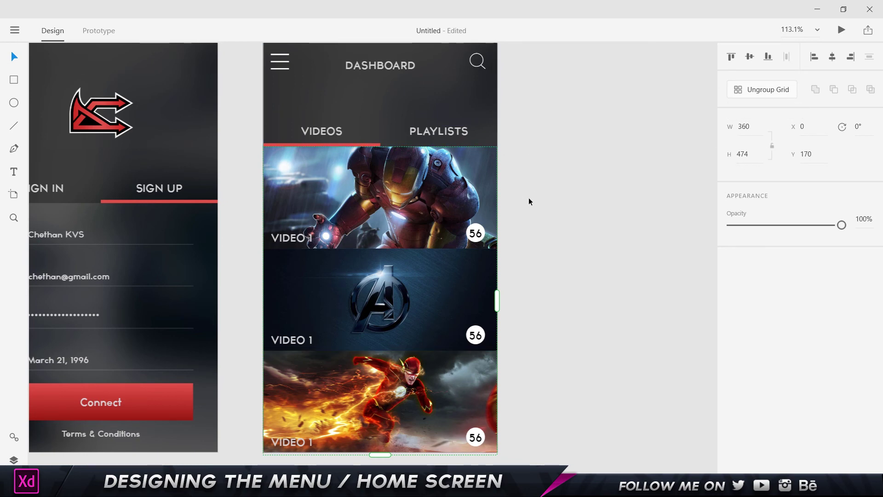
key(ctrl+z)
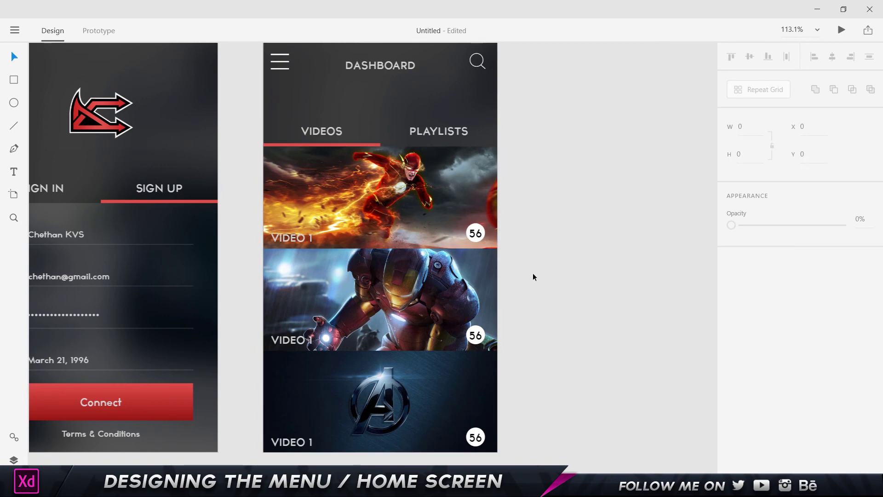
click(441, 206)
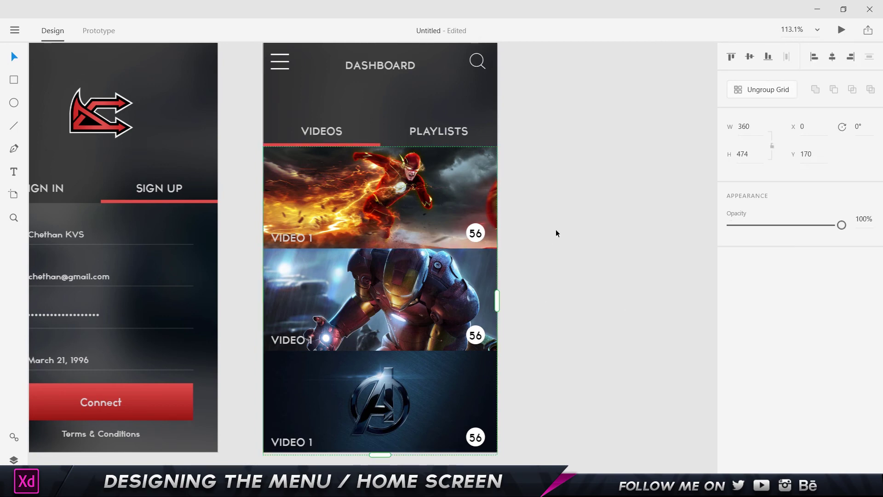
click(766, 90)
click(580, 200)
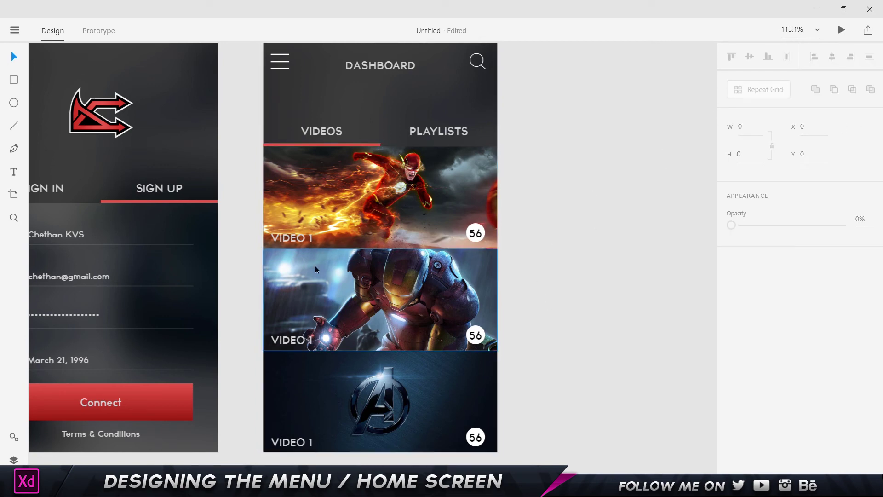
click(284, 239)
- Replace the three VIDEO 1 captions with THE FLASH, IRON MAN and 'AVNEGERS'
double_click(284, 239)
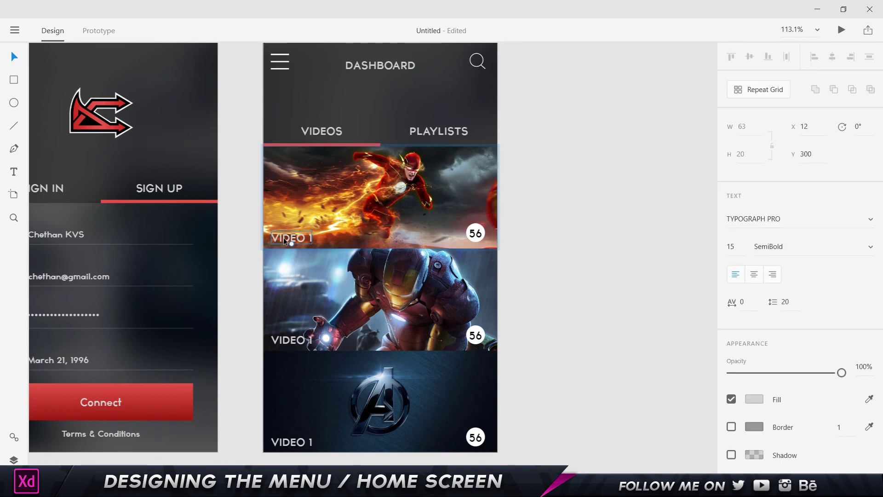
double_click(282, 241)
text(THE)
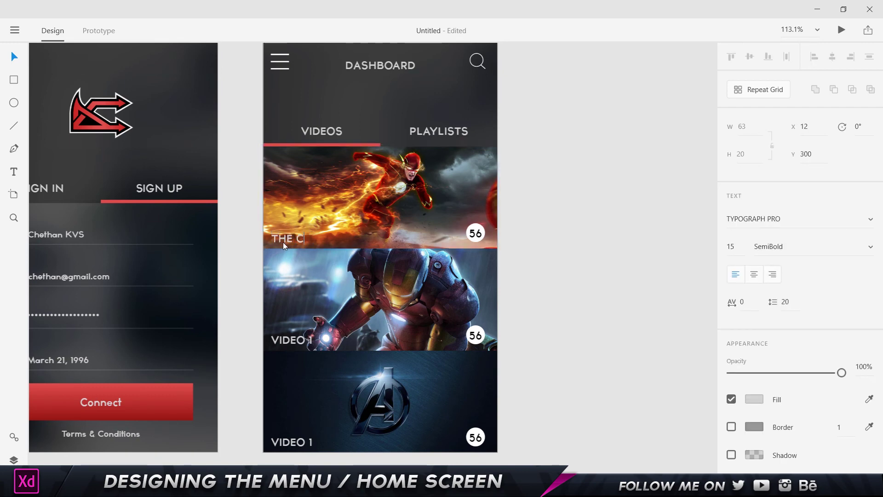
text( FLASH)
double_click(293, 343)
double_click(294, 341)
text(IRON MAN)
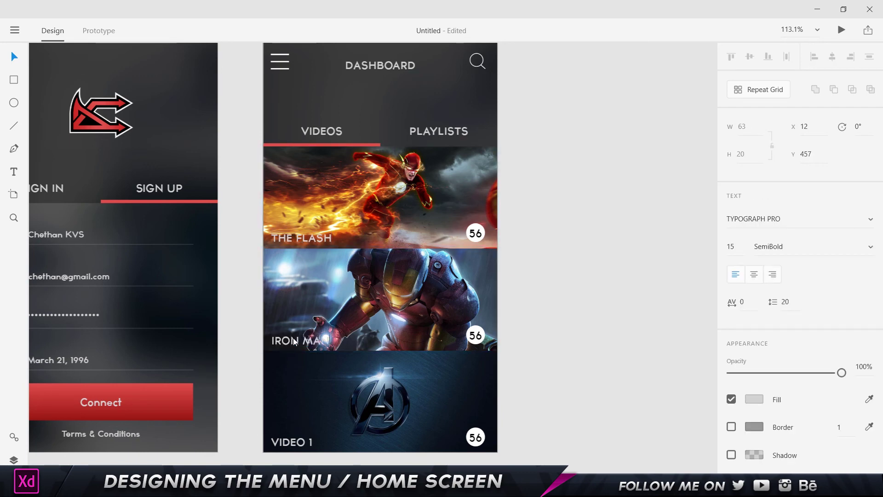
click(288, 440)
double_click(289, 441)
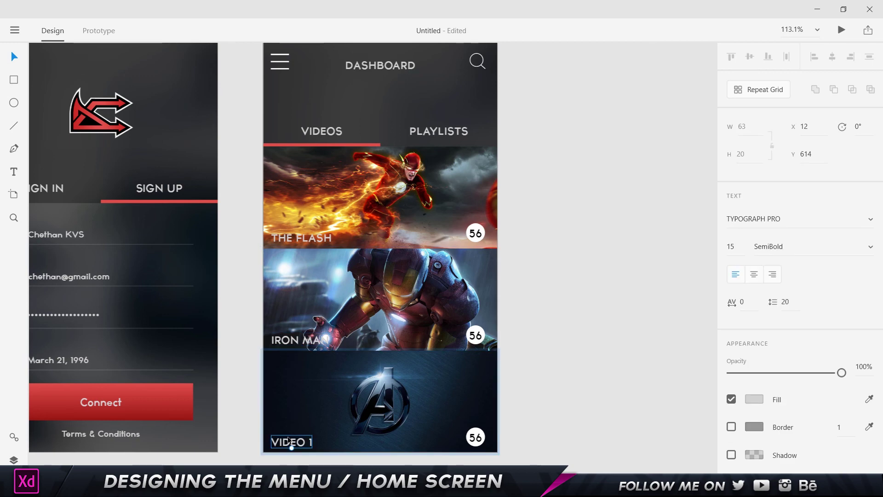
double_click(290, 443)
text(AVNEGERS)
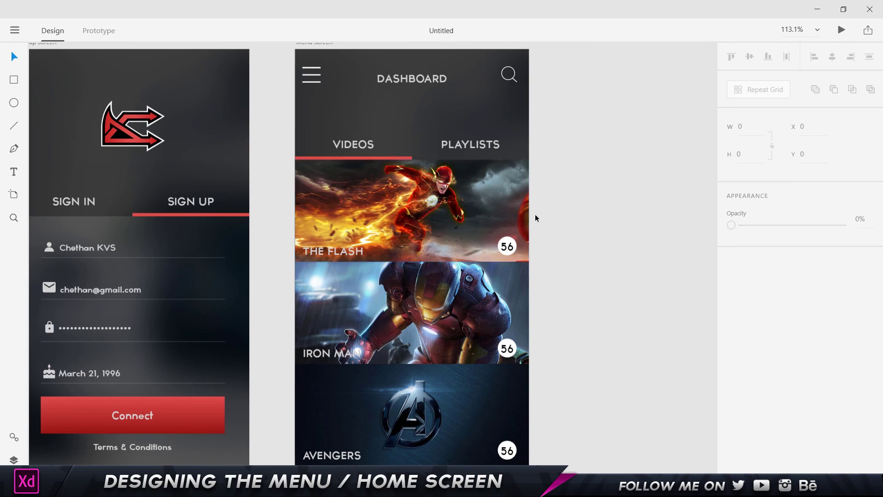
- Ungroup The Flash, Iron Man and Avengers cards
click(509, 239)
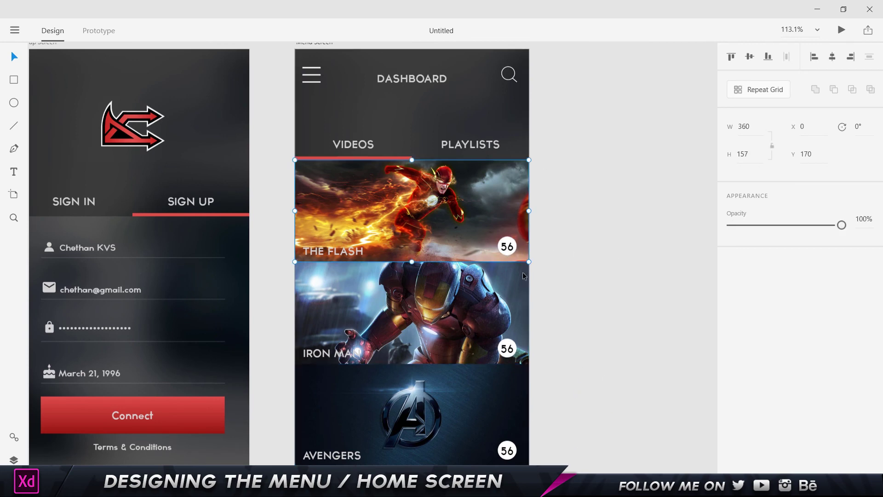
right_click(451, 208)
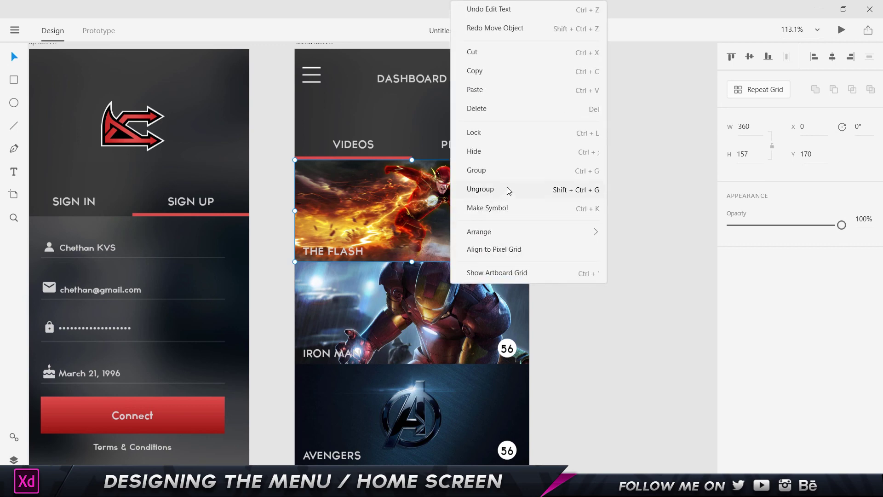
click(506, 187)
click(577, 252)
click(509, 238)
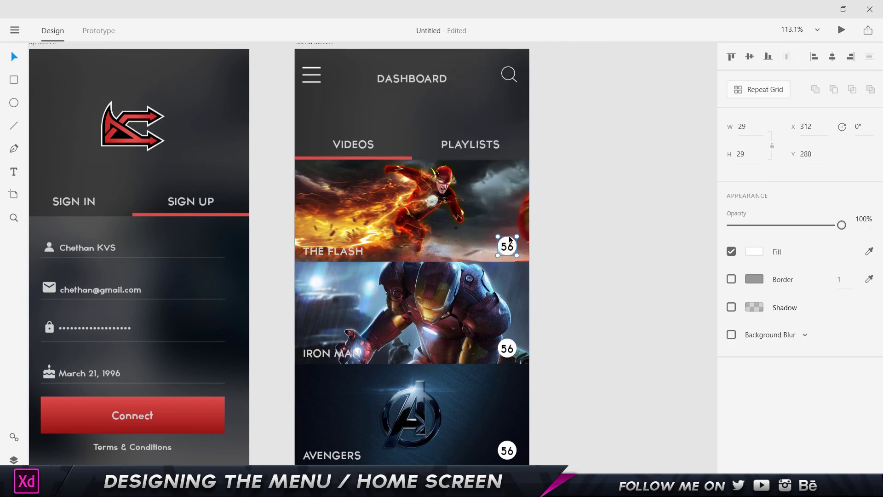
click(444, 299)
right_click(444, 299)
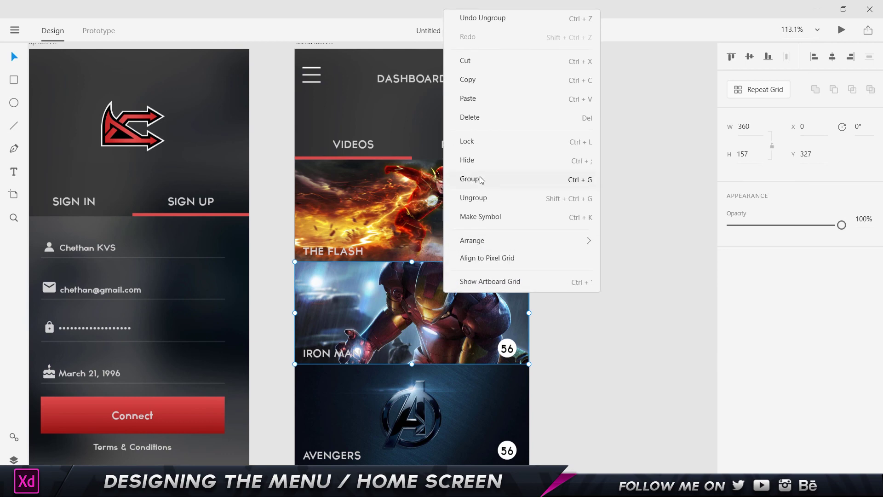
click(474, 198)
mouse_move(413, 487)
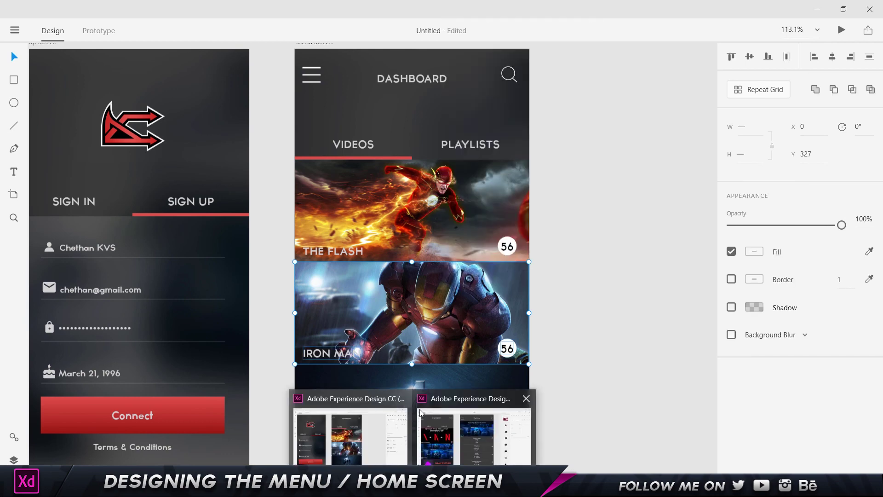
click(446, 375)
right_click(445, 375)
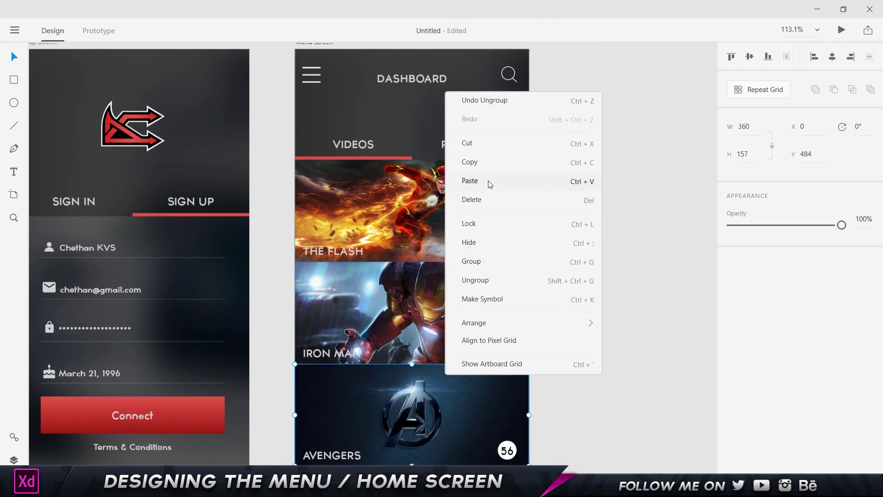
click(506, 282)
click(670, 307)
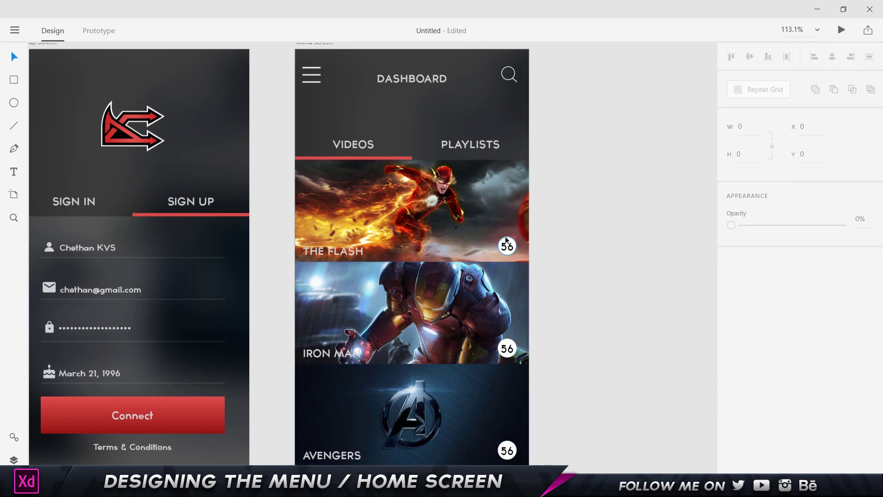
- Set the three white badge circles to 50% opacity
click(506, 238)
shift+click(506, 345)
click(547, 345)
click(510, 336)
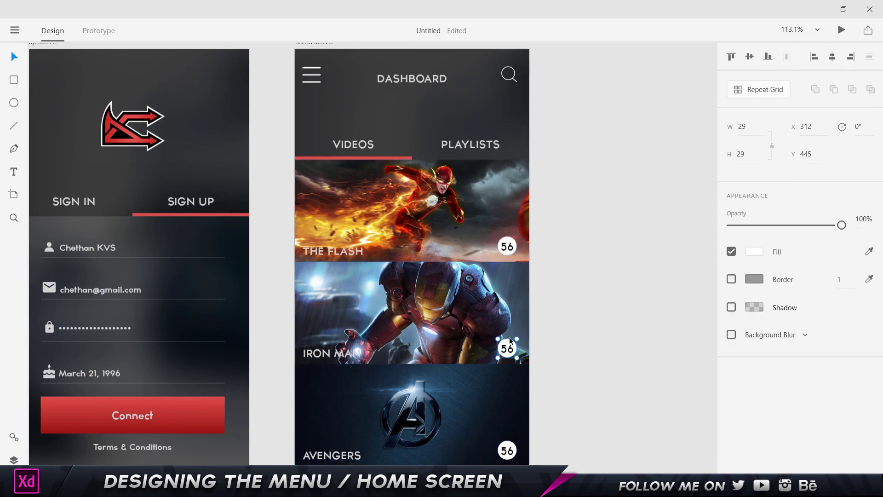
shift+click(507, 237)
shift+click(505, 446)
drag(842, 225, 789, 226)
click(860, 219)
text(50)
key(Return)
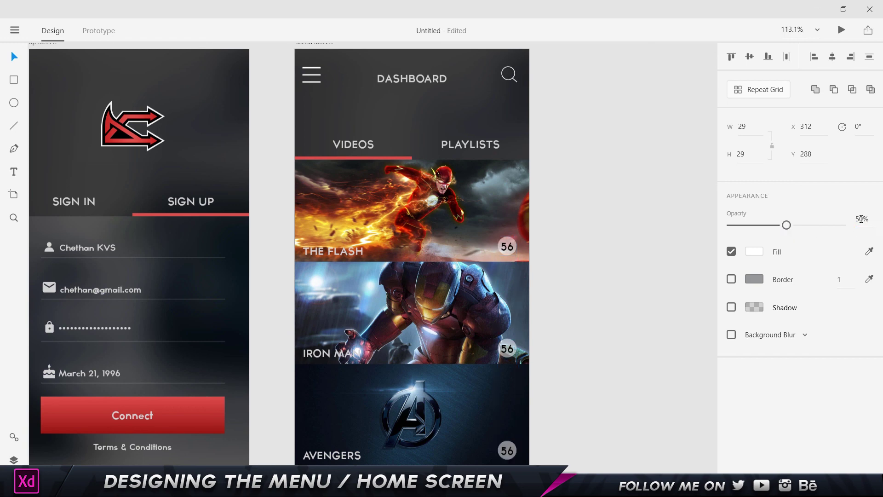
click(662, 328)
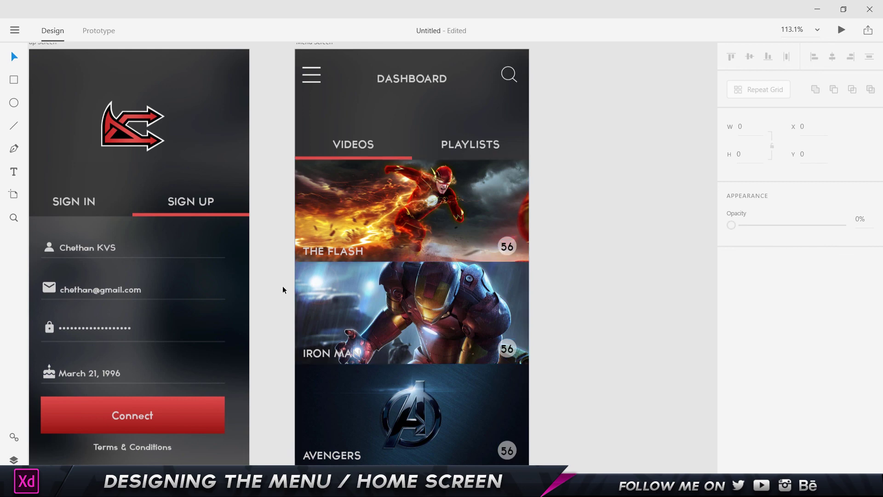
- Select the three badge numbers and check their fill colour
click(332, 247)
click(536, 244)
click(508, 246)
shift+click(507, 349)
shift+click(507, 450)
click(755, 399)
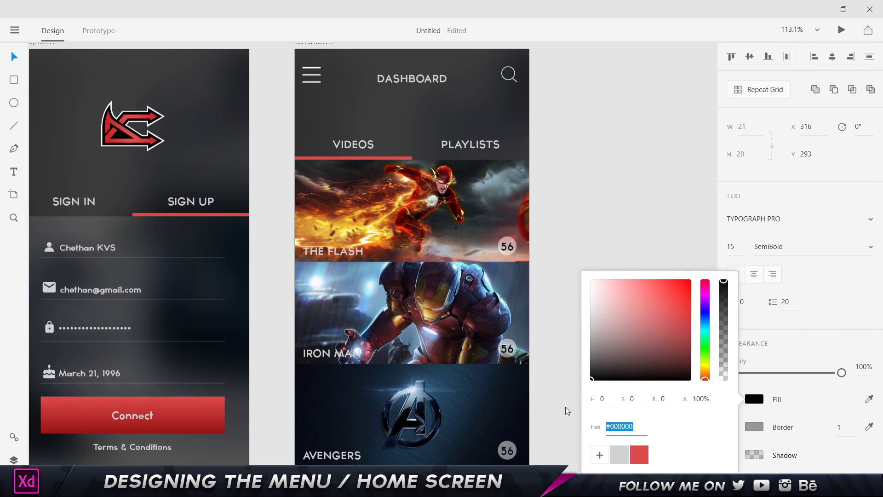
click(606, 265)
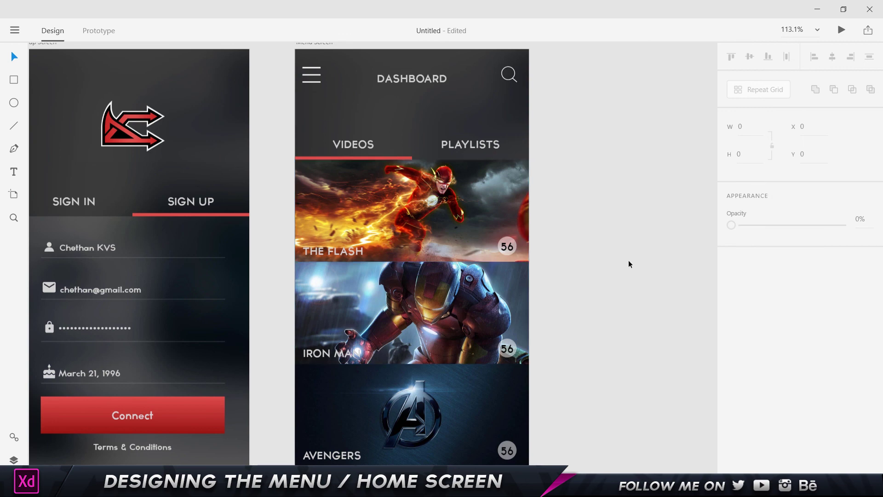
- Change the Iron Man badge count to 25 and the Avengers count to 84
double_click(508, 347)
text(25)
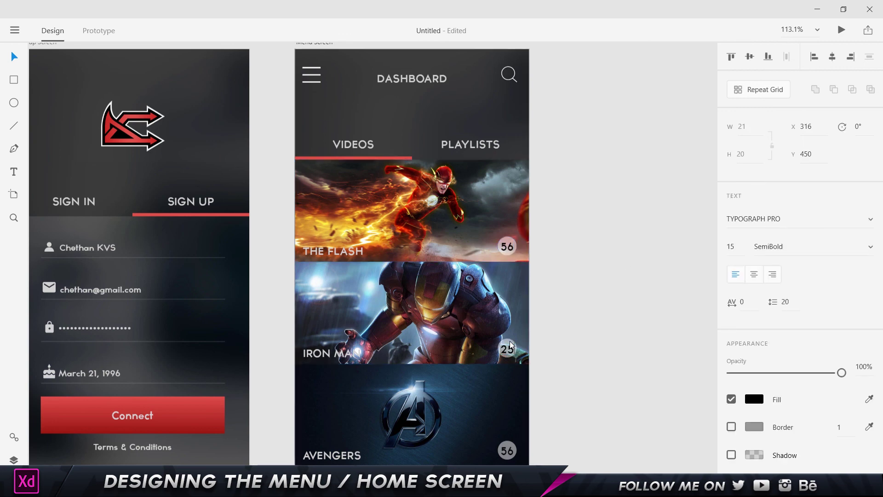
click(508, 453)
click(578, 374)
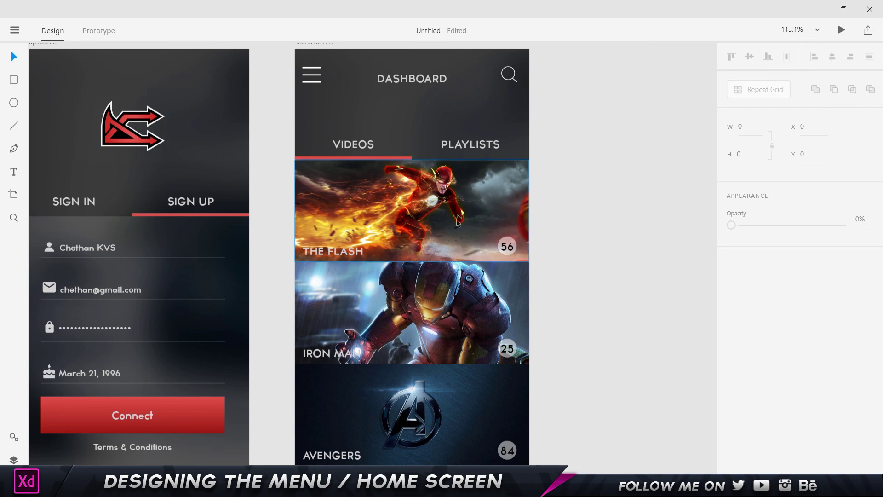
scroll(443, 176, down, 3)
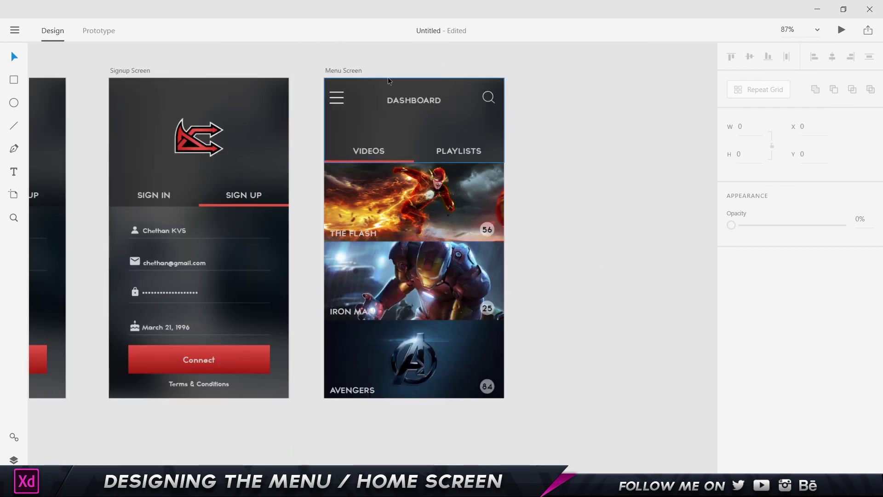